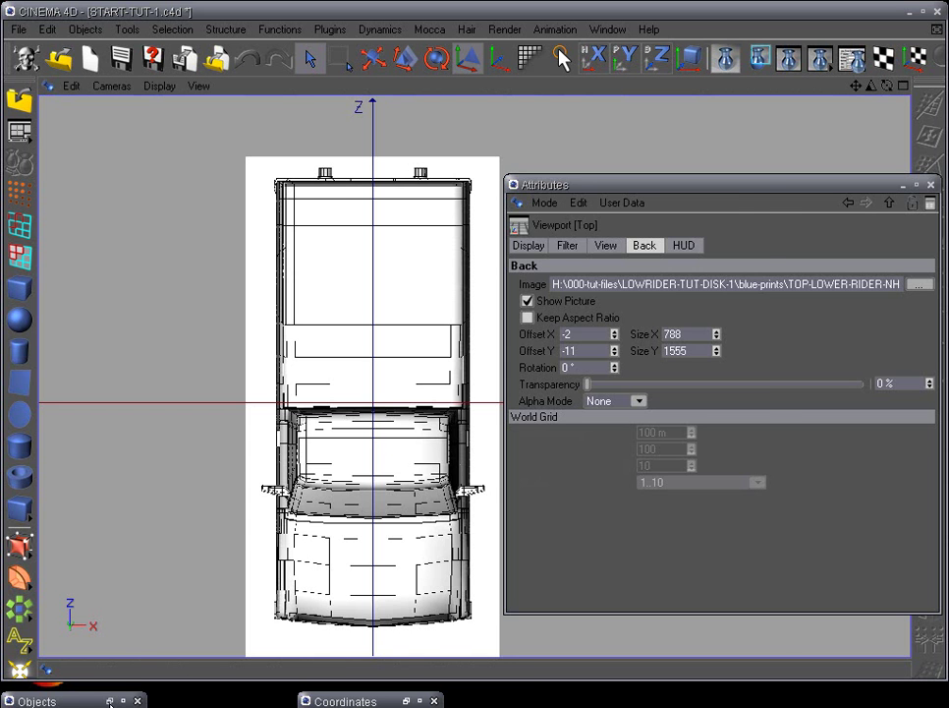
Make the cube visible in the scene and minimize the object list and attributes to clear the viewport
left_click(109, 701)
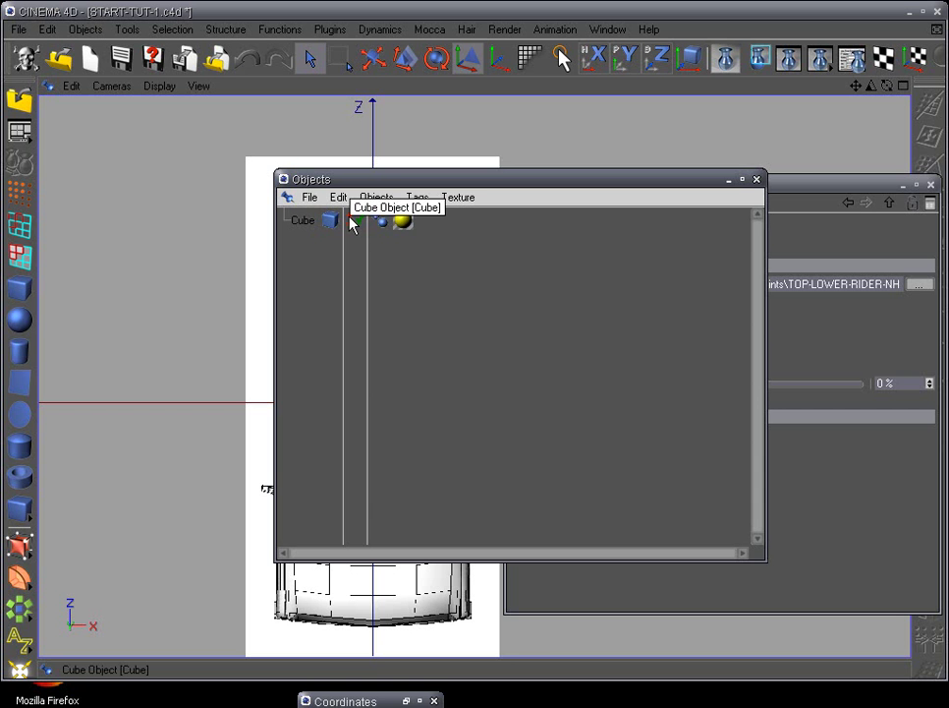
left_click(728, 180)
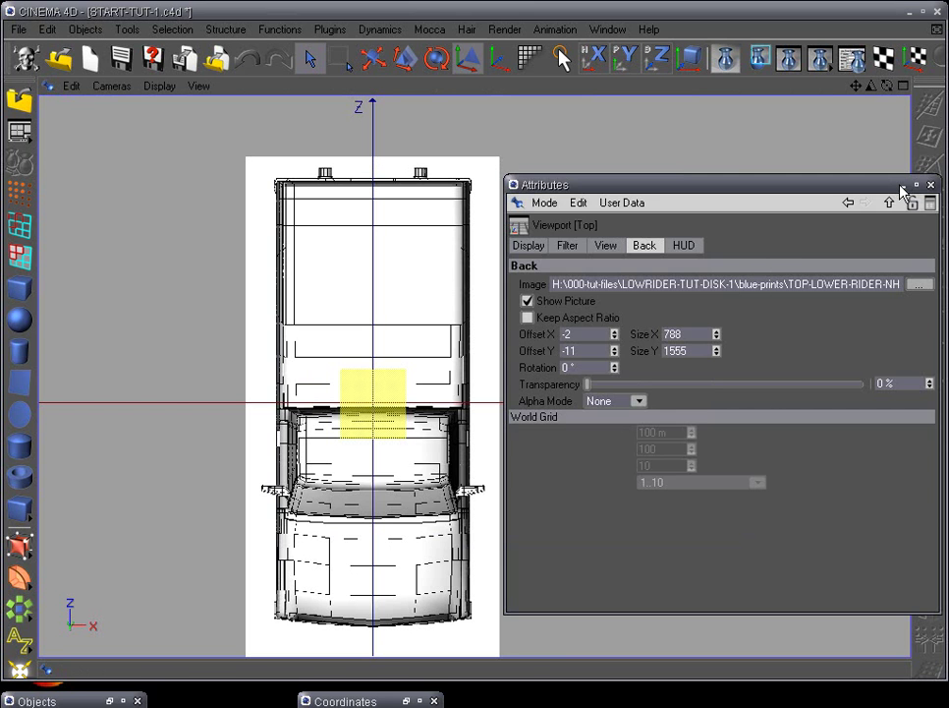
left_click(902, 186)
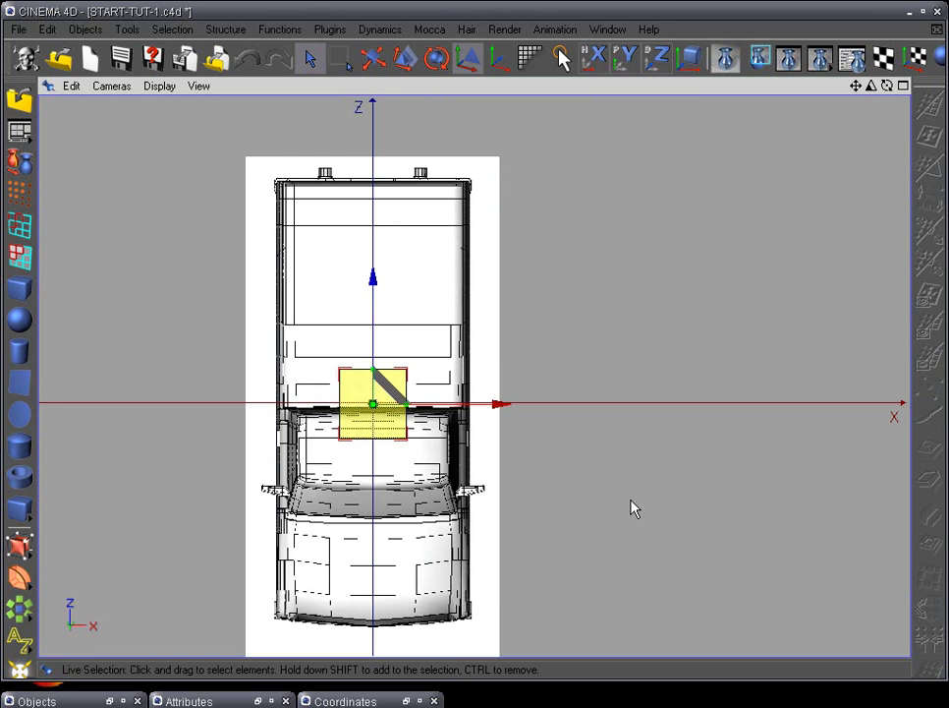
In the front view, stretch the cube to the truck body's width and full height, about 599 m by 407 m
key("F4")
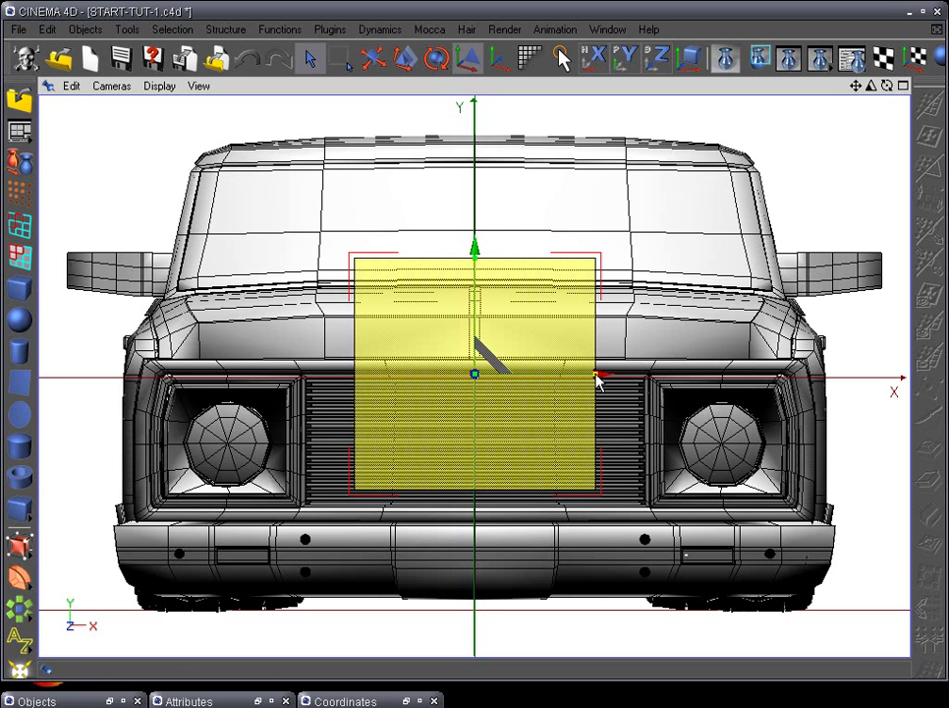
left_click_drag(598, 379, 946, 352)
left_click_drag(789, 373, 828, 374)
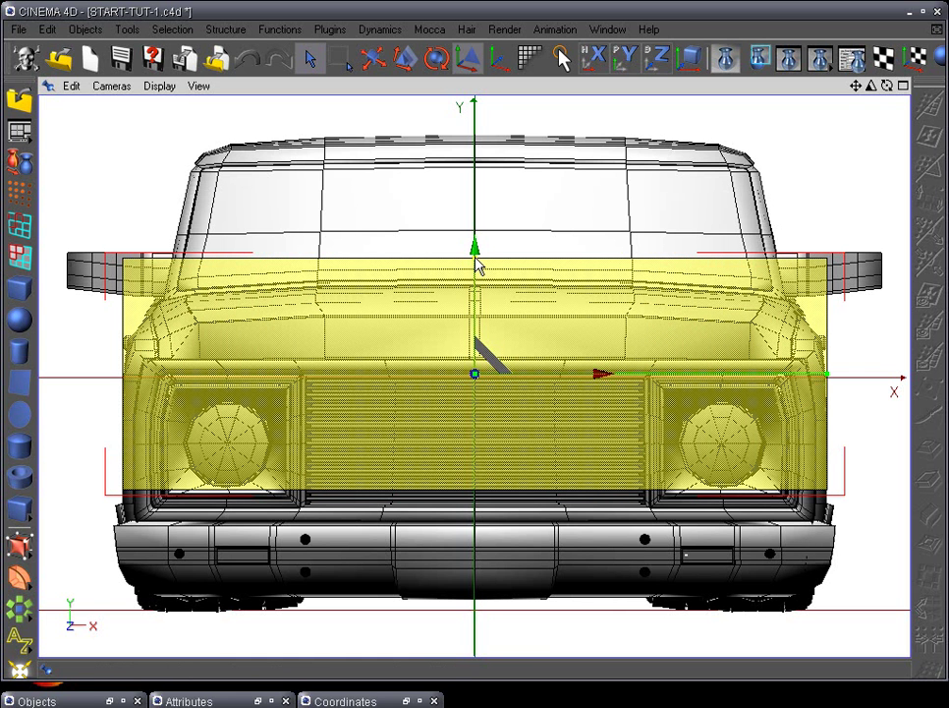
left_click_drag(476, 265, 747, 20)
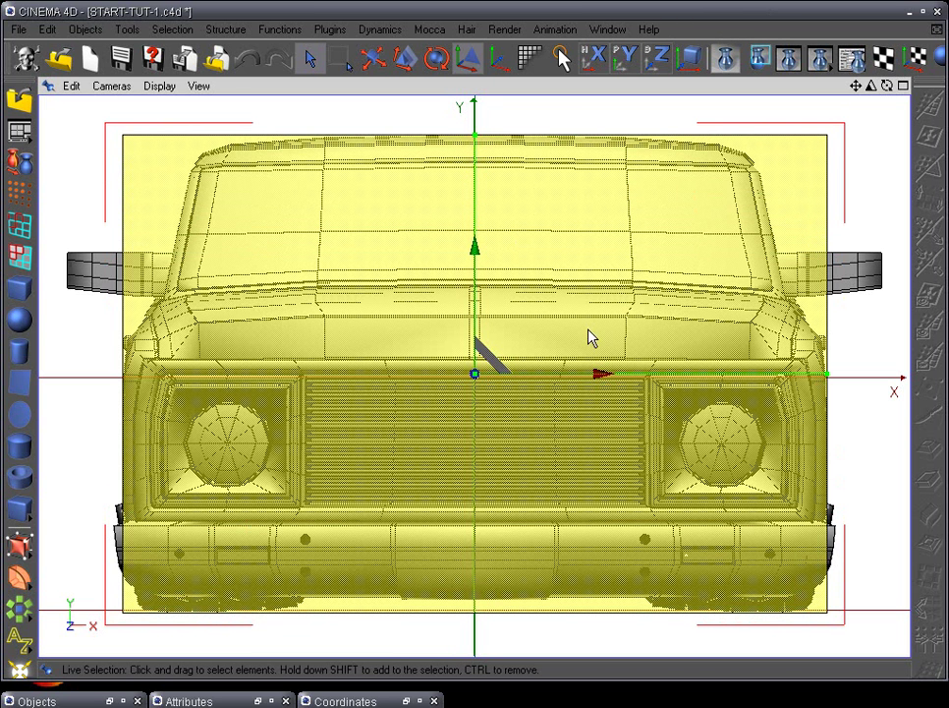
scroll(542, 234, "up", 3)
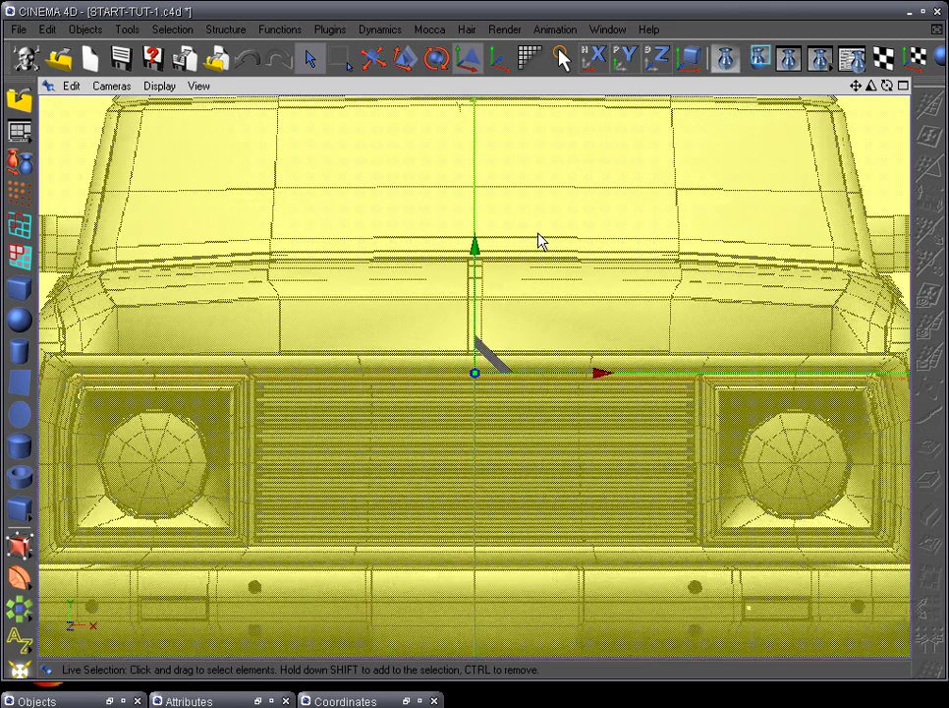
middle_click_drag(539, 234, 595, 351, "alt")
scroll(539, 479, "down", 4)
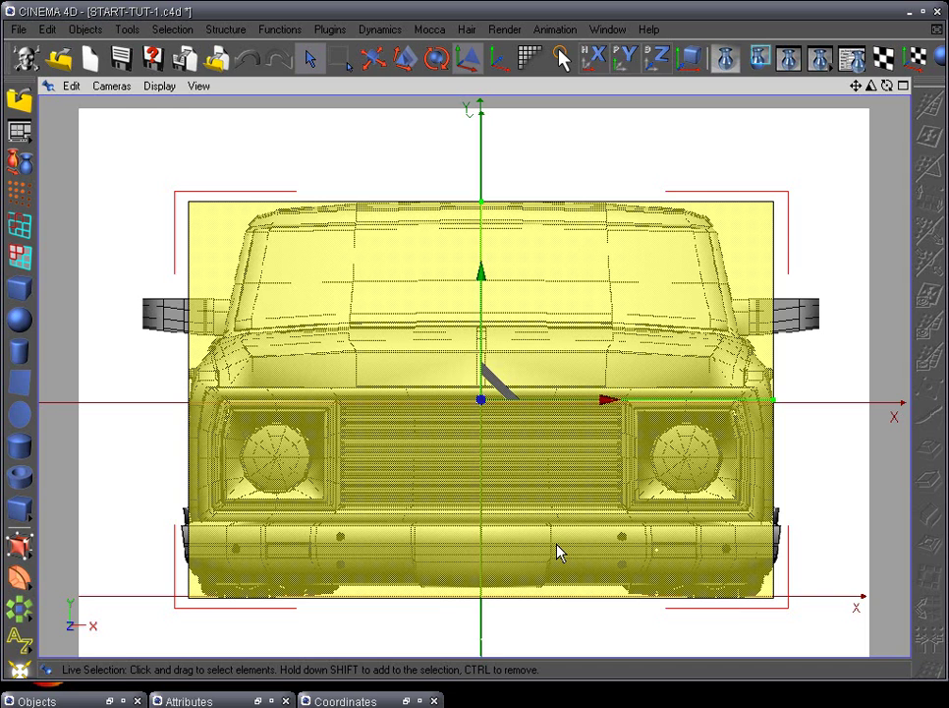
In the side view, stretch the cube along Z until it covers the truck from the grille to the tailgate
key("F3")
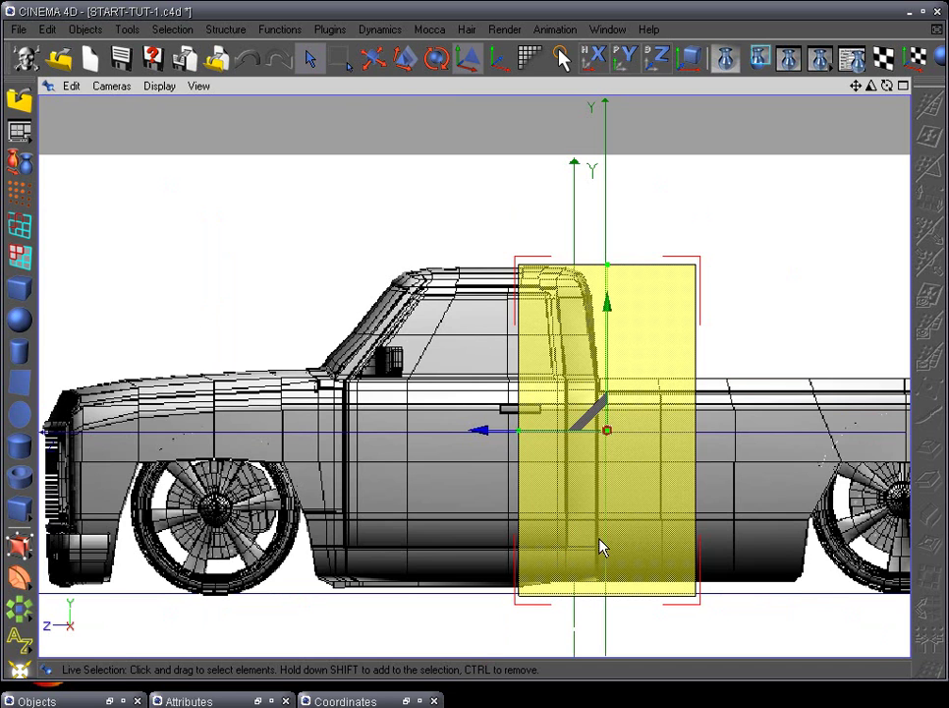
middle_click_drag(644, 548, 714, 498, "alt")
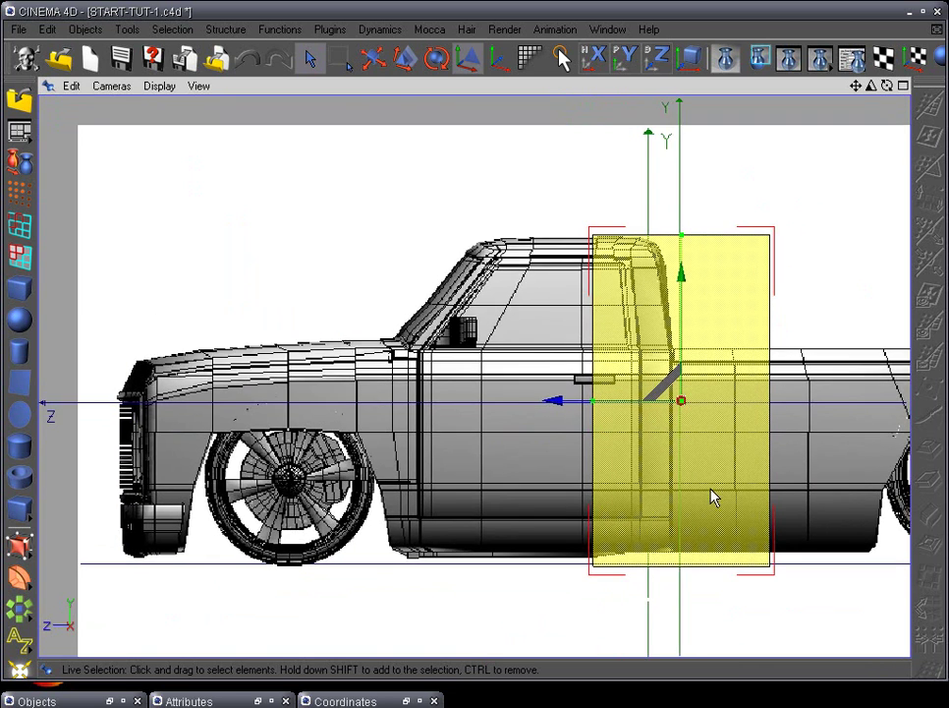
mouse_move(482, 464)
right_mouse_down("alt")
mouse_move(530, 449)
mouse_move(491, 450)
right_mouse_up("alt")
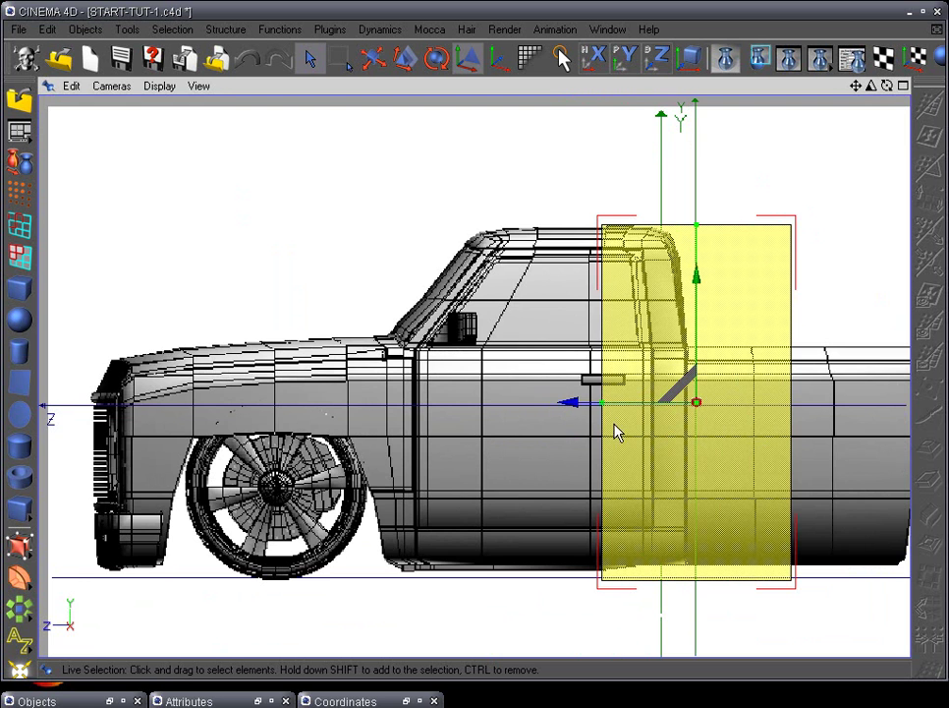
right_click_drag(536, 509, 449, 483, "alt")
middle_click_drag(449, 484, 398, 519, "alt")
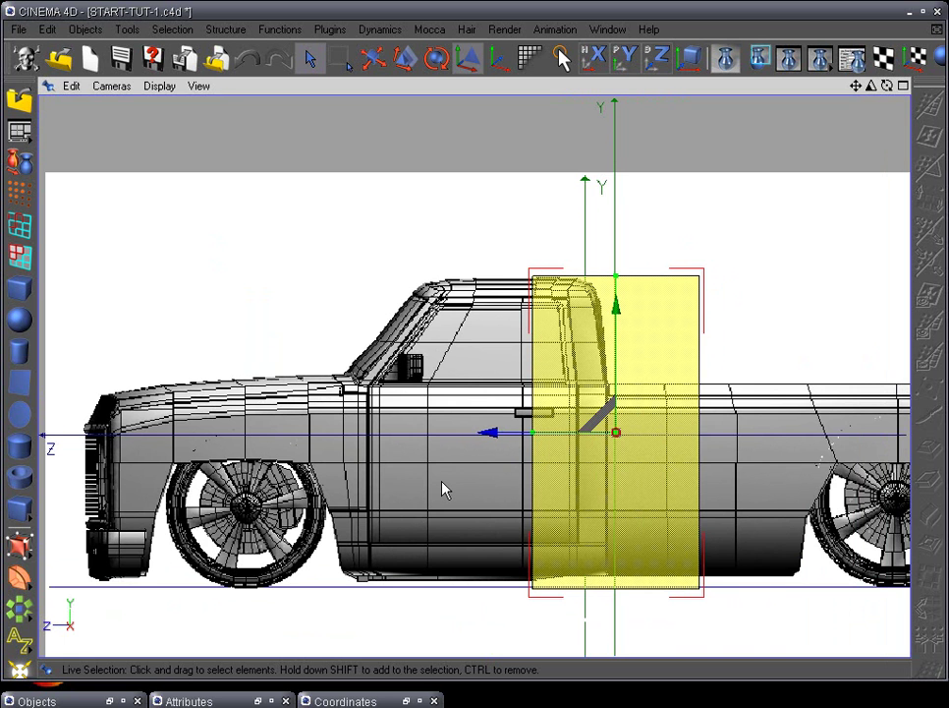
right_click_drag(444, 489, 417, 520, "alt")
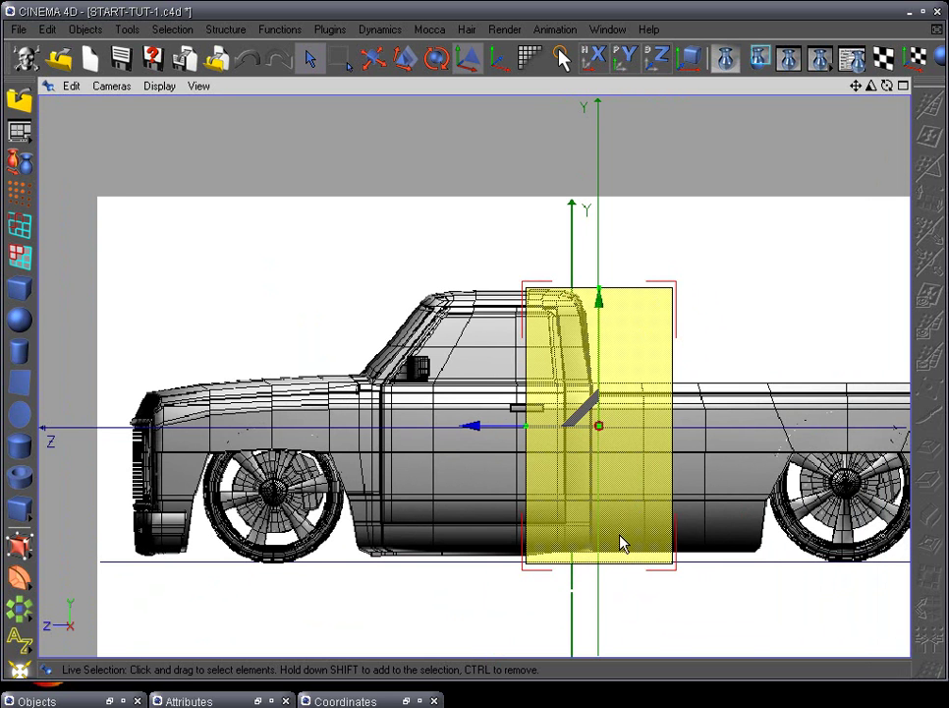
left_click_drag(738, 490, 596, 469, "alt")
middle_click_drag(597, 470, 591, 466, "alt")
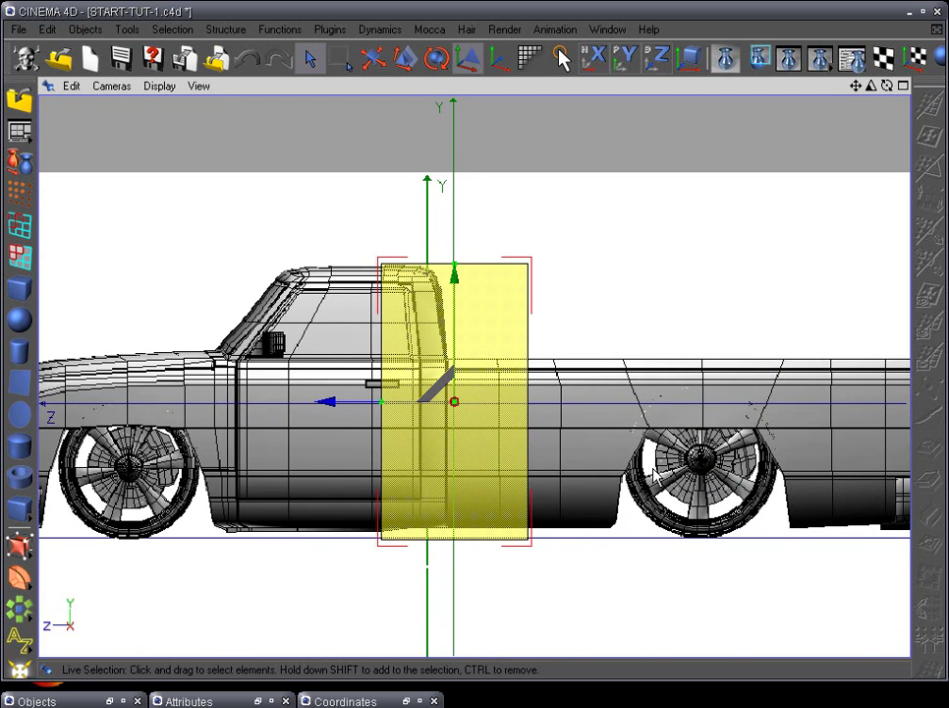
scroll(651, 467, "down", 4)
scroll(413, 532, "up", 4)
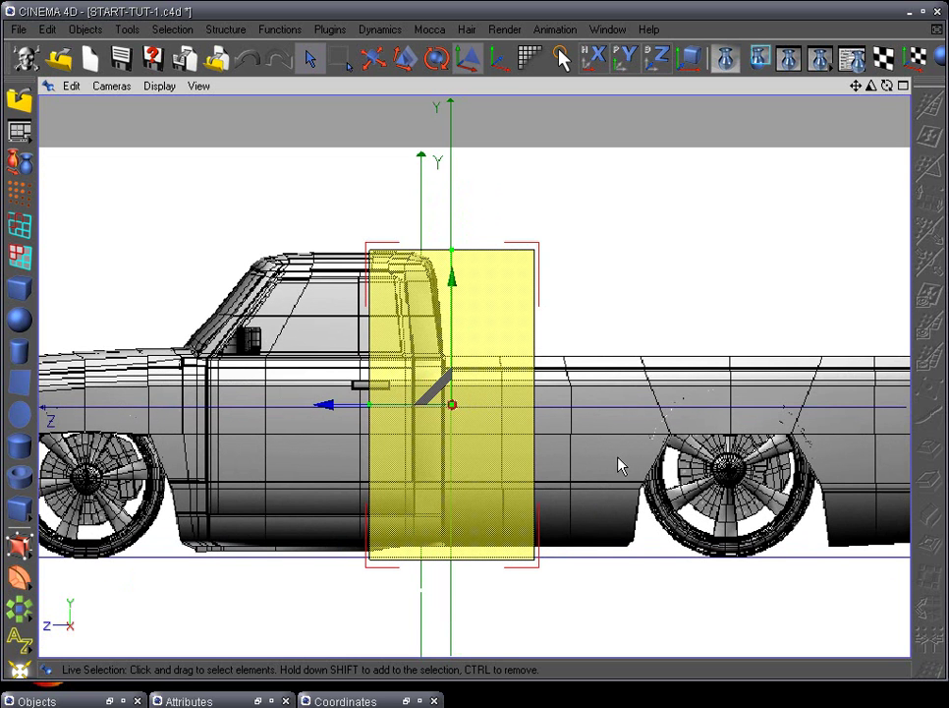
scroll(614, 449, "down", 2)
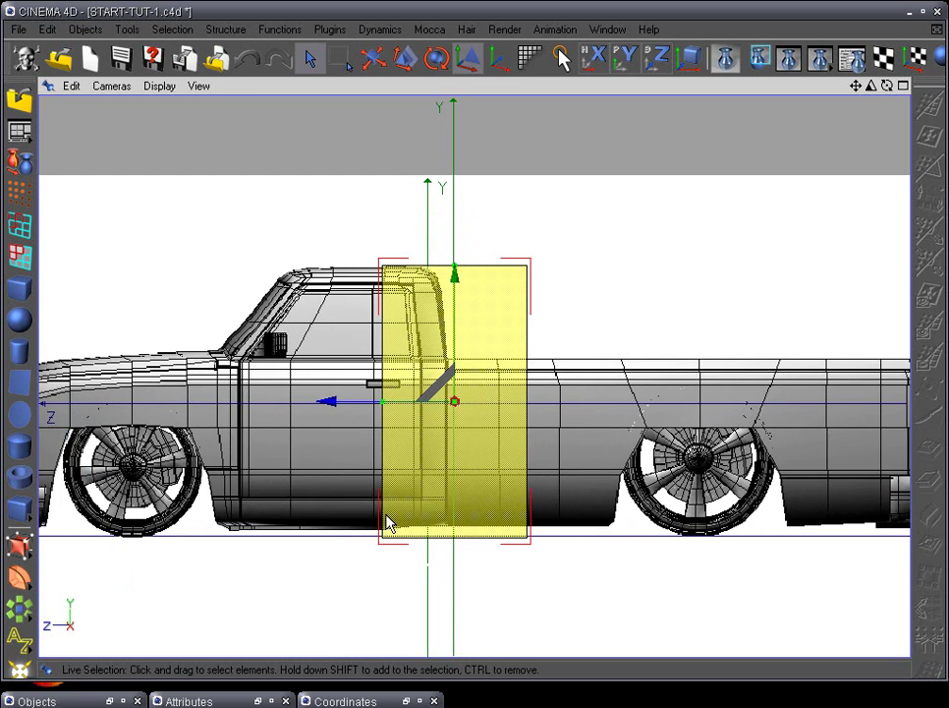
middle_click_drag(386, 514, 511, 534, "alt")
left_click_drag(506, 430, 0, 438)
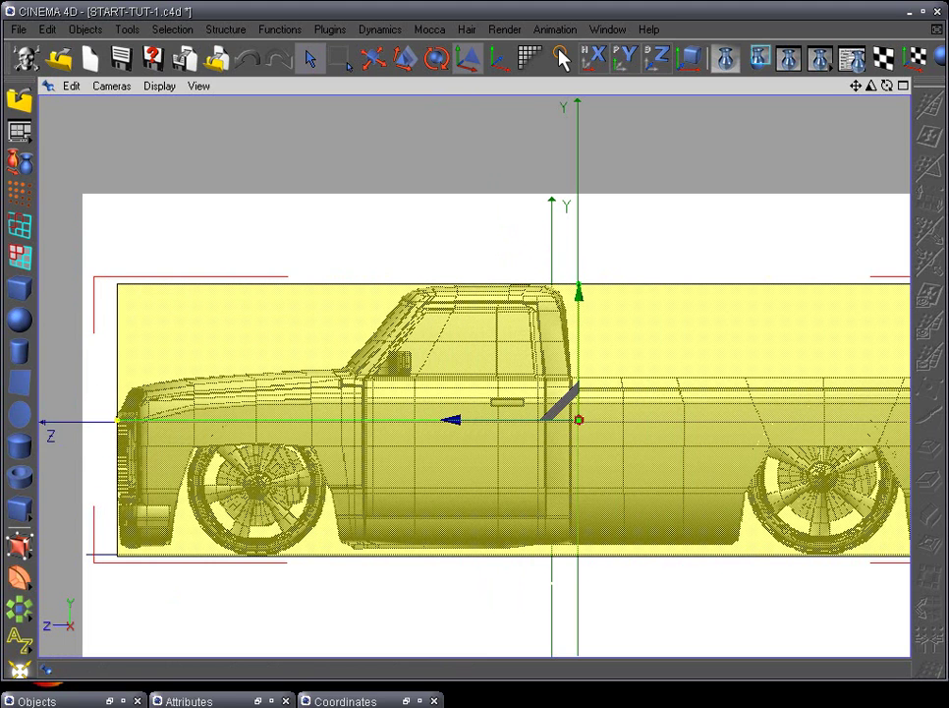
Fine-tune the cube's Z size to about 1384 m so its front face meets the foremost point of the truck's nose
middle_click_drag(296, 453, 494, 420, "alt")
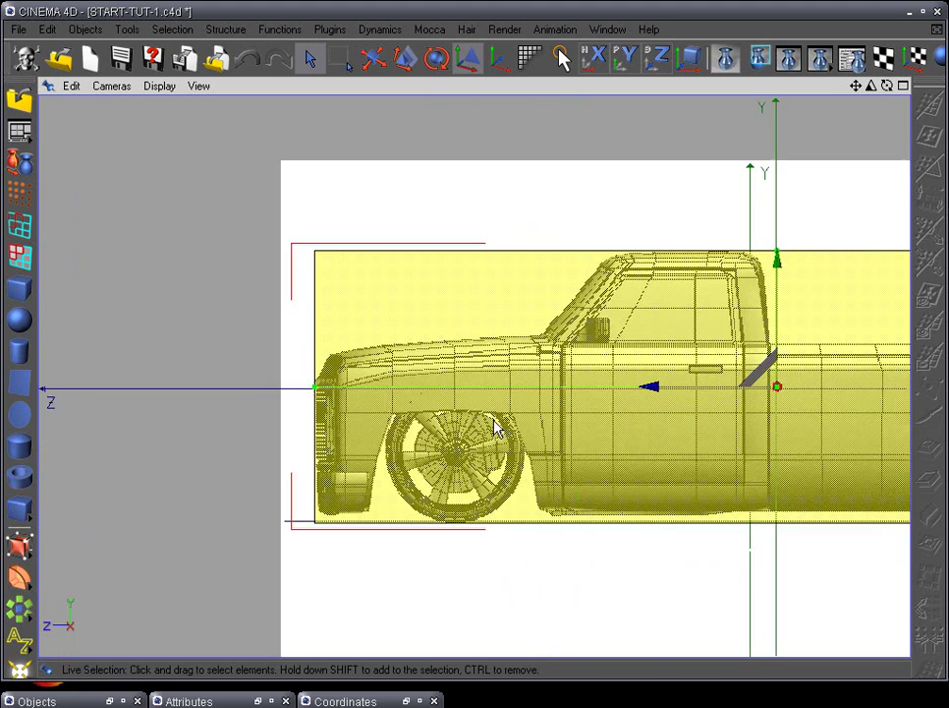
scroll(495, 420, "up", 4)
middle_click_drag(254, 467, 488, 453, "alt")
scroll(482, 448, "up", 4)
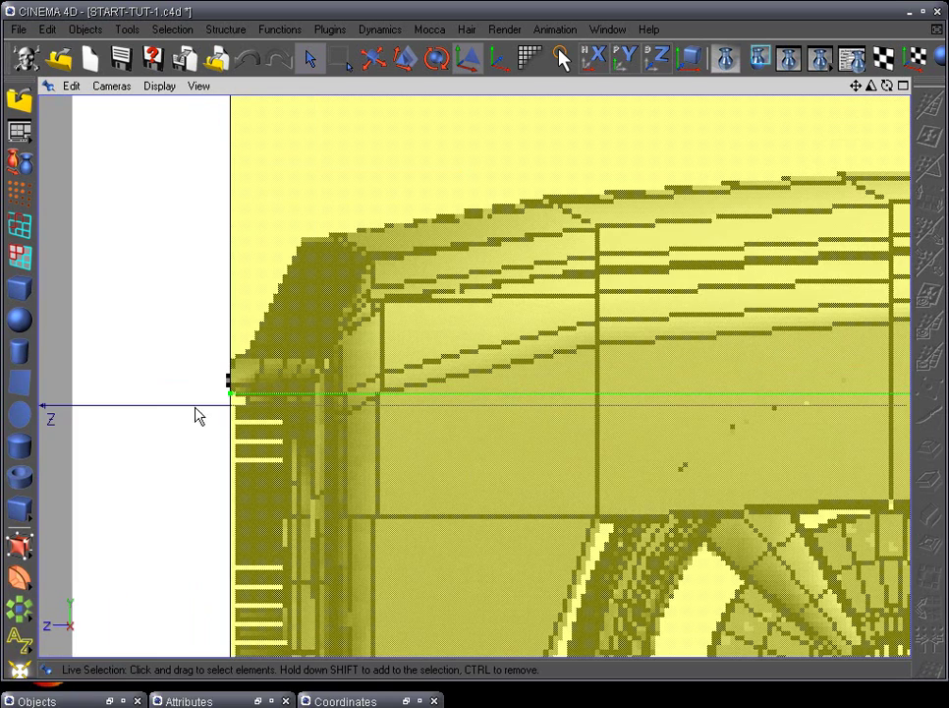
left_click_drag(231, 394, 224, 395)
Examine how the cube lines up with the side blueprint at the tailgate, nose, roof and wheels
scroll(532, 412, "down", 7)
middle_click_drag(665, 478, 207, 462, "alt")
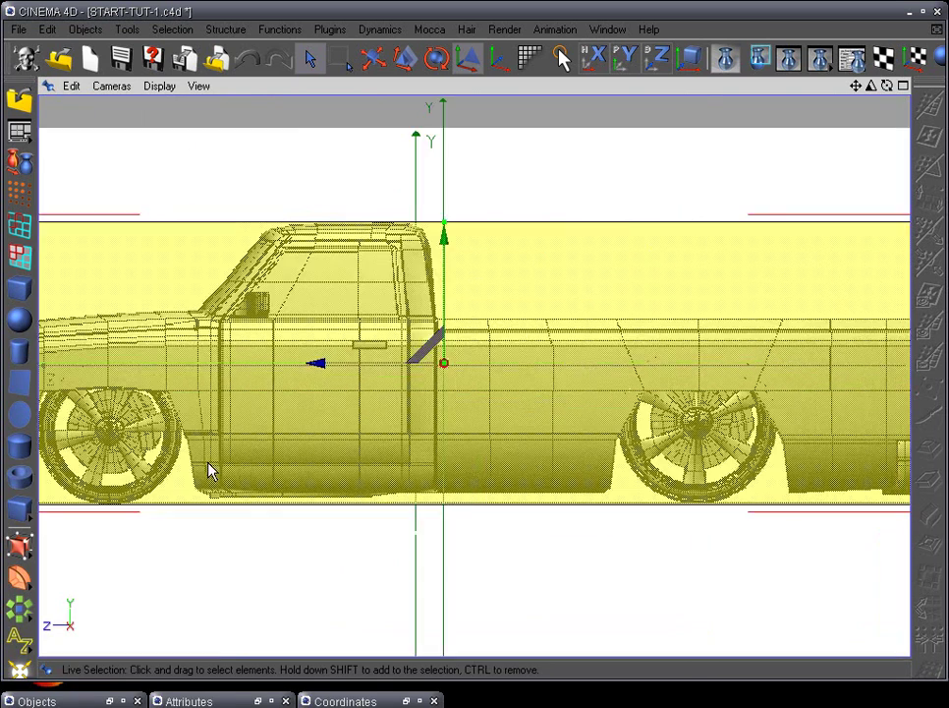
middle_click_drag(601, 447, 421, 477, "alt")
middle_click_drag(548, 480, 368, 479, "alt")
scroll(377, 482, "up", 6)
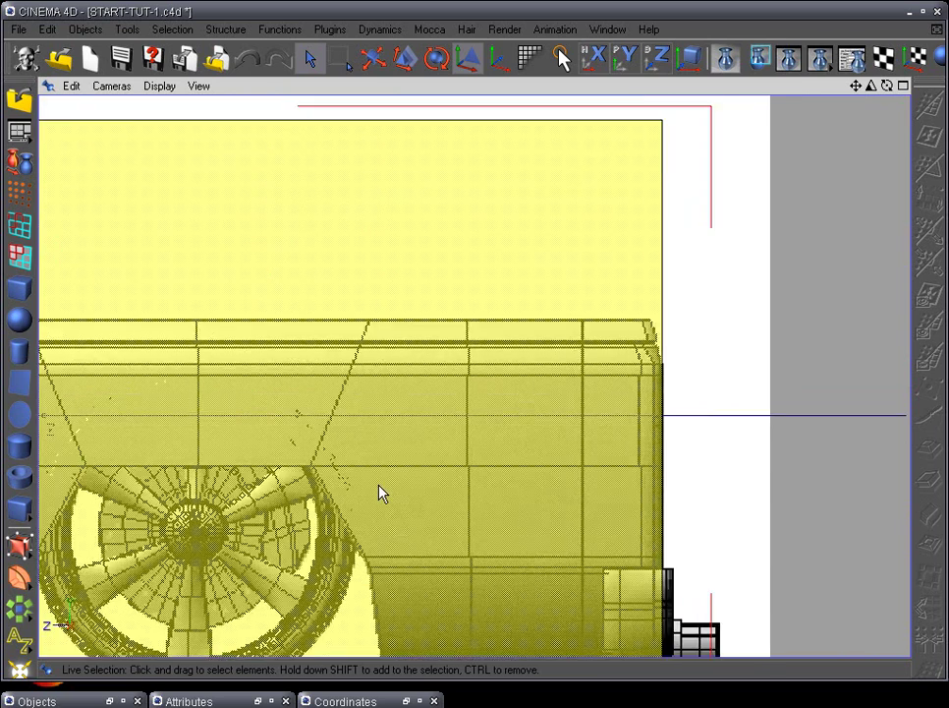
scroll(380, 485, "down", 5)
middle_click_drag(423, 495, 858, 515, "alt")
scroll(859, 515, "down", 3)
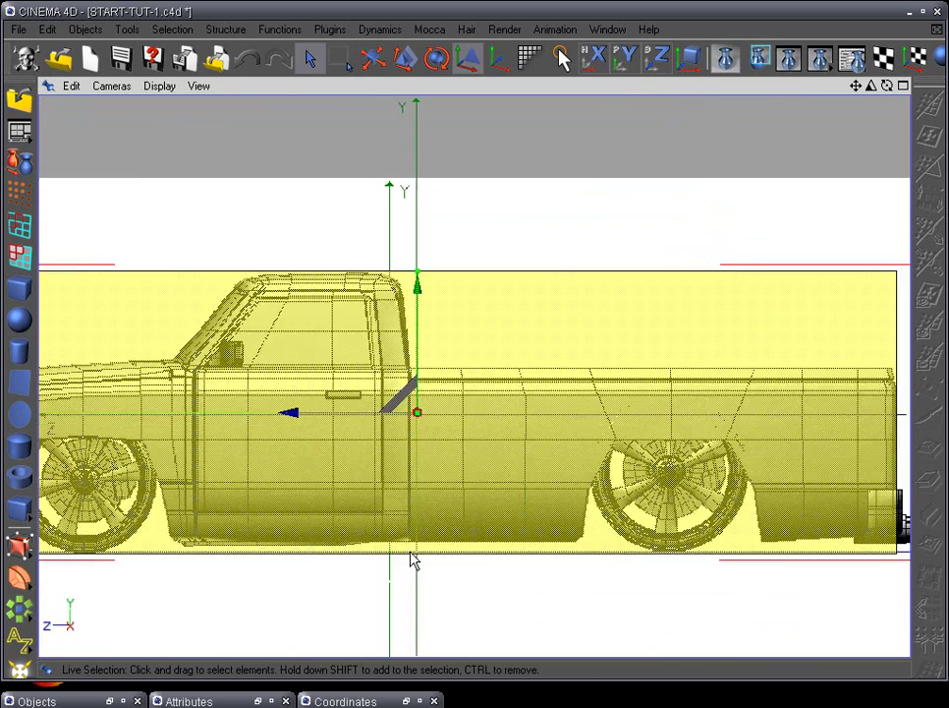
middle_click_drag(427, 562, 678, 576, "alt")
scroll(377, 607, "up", 4)
middle_click_drag(303, 548, 694, 493, "alt")
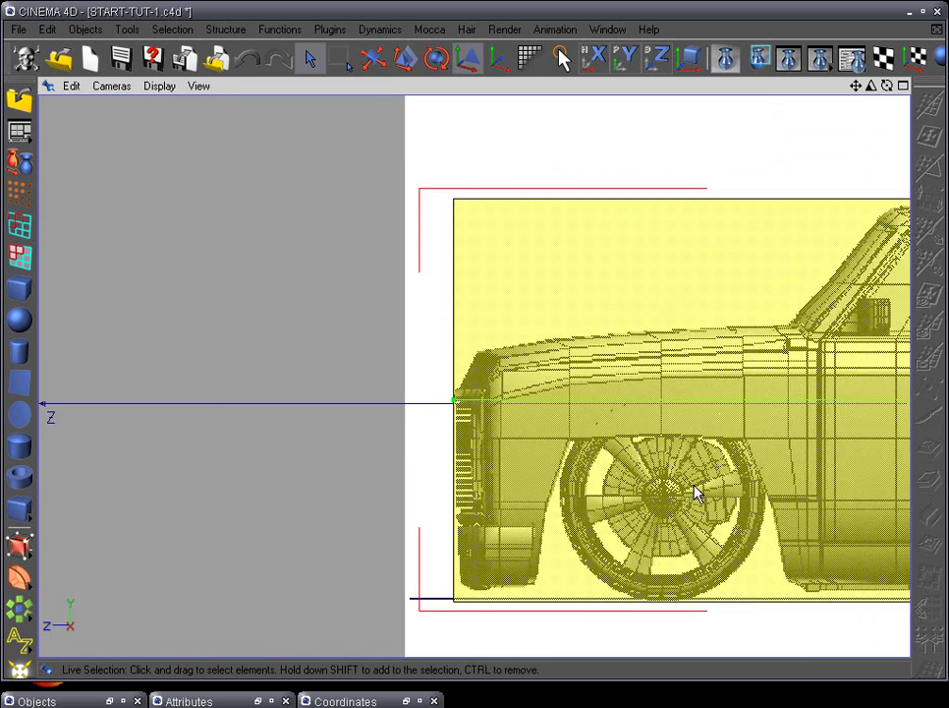
scroll(688, 511, "up", 6)
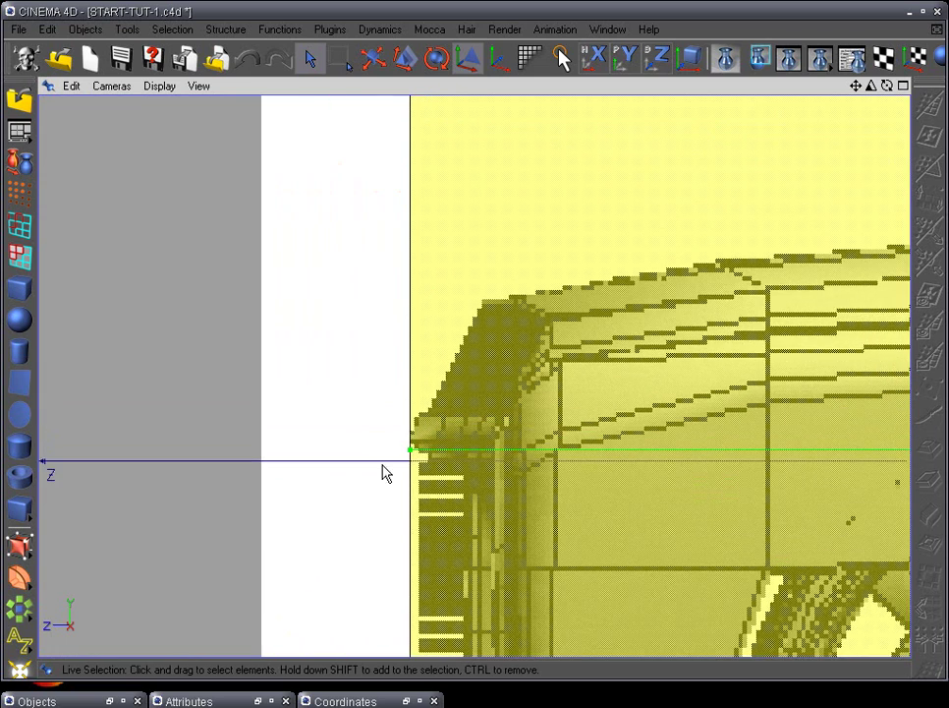
scroll(699, 519, "down", 6)
middle_click_drag(722, 519, 469, 553, "alt")
scroll(470, 563, "up", 5)
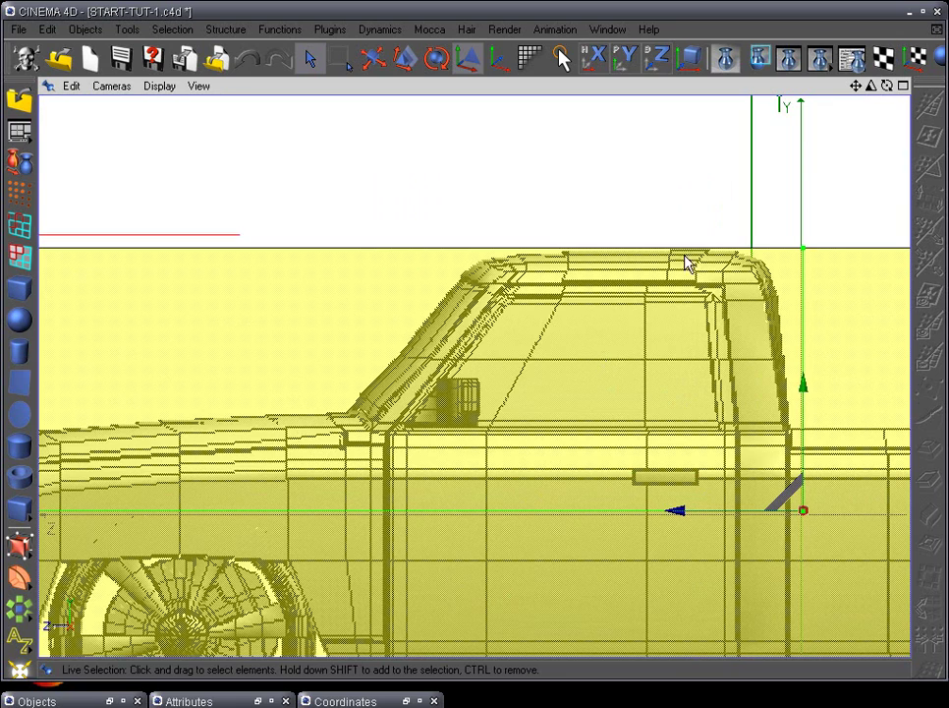
middle_click_drag(500, 474, 674, 161, "alt")
scroll(472, 379, "down", 3)
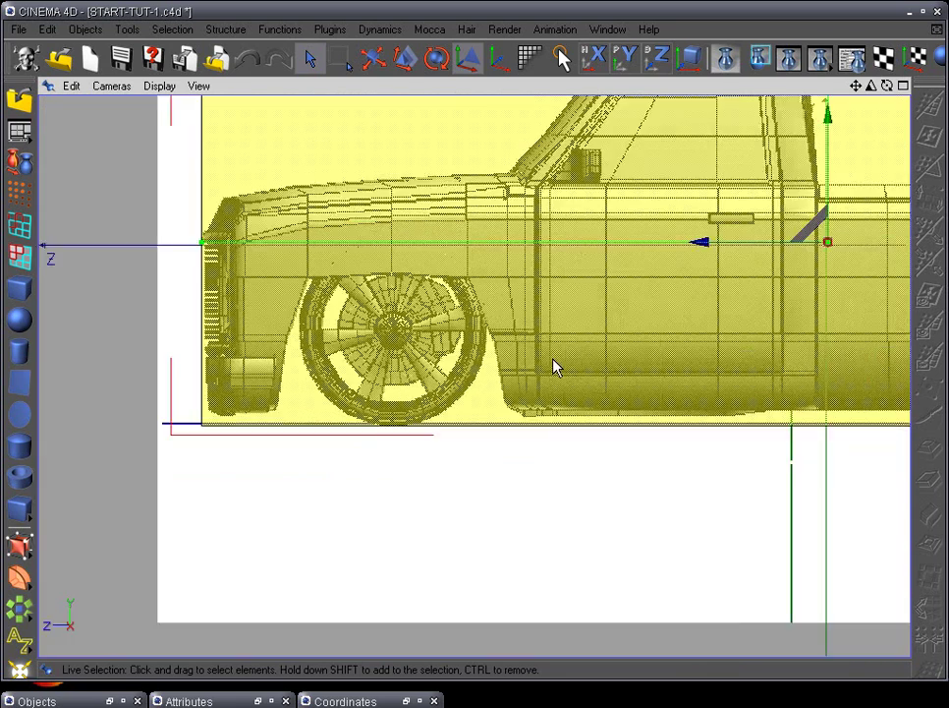
scroll(554, 367, "down", 2)
middle_click_drag(663, 303, 400, 416, "alt")
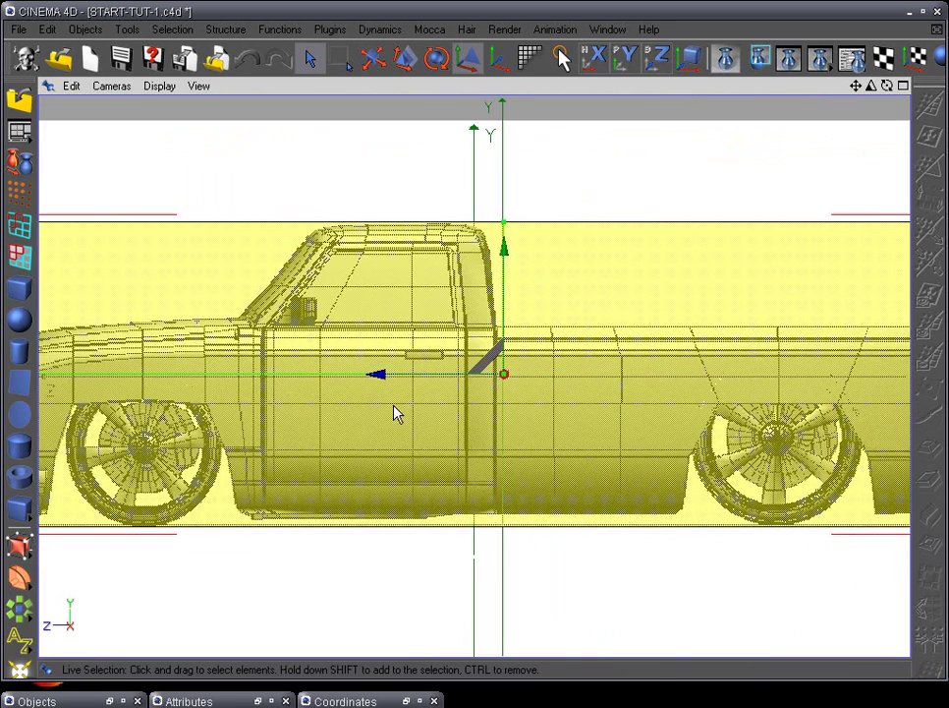
scroll(501, 467, "down", 2)
middle_click_drag(322, 492, 383, 510, "alt")
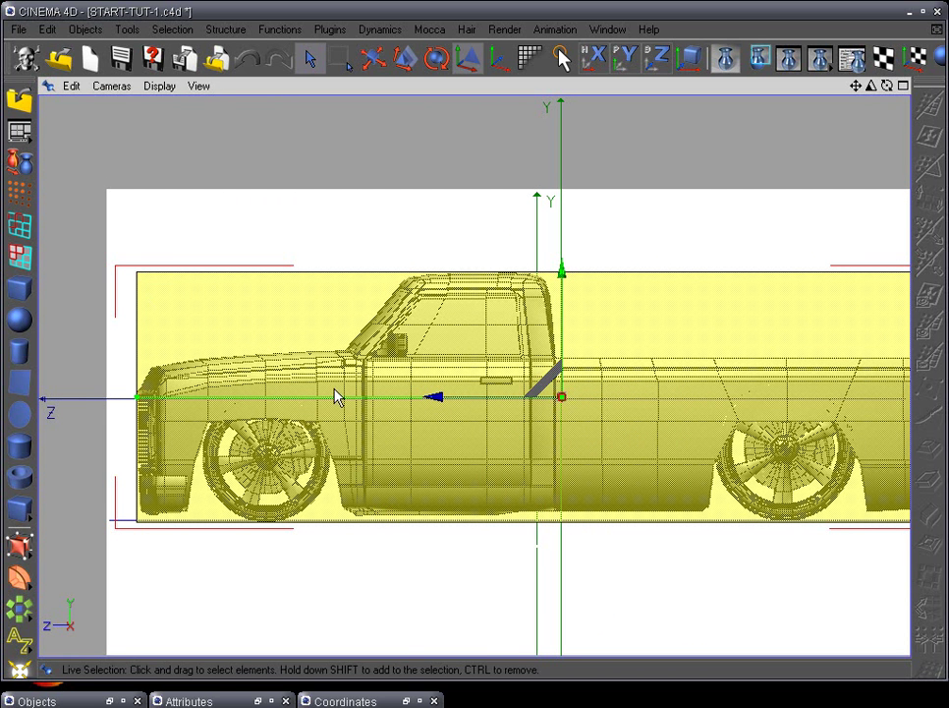
Raise the side view's background image by setting its Offset Y to -14
left_click(70, 87)
left_click(113, 411)
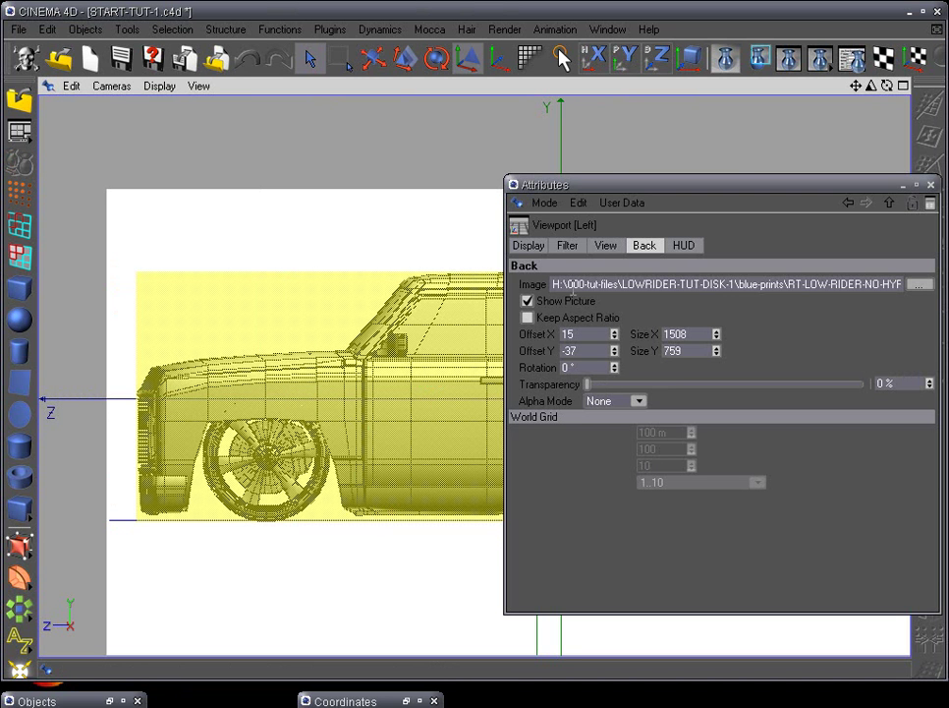
left_click_drag(614, 348, 615, 350)
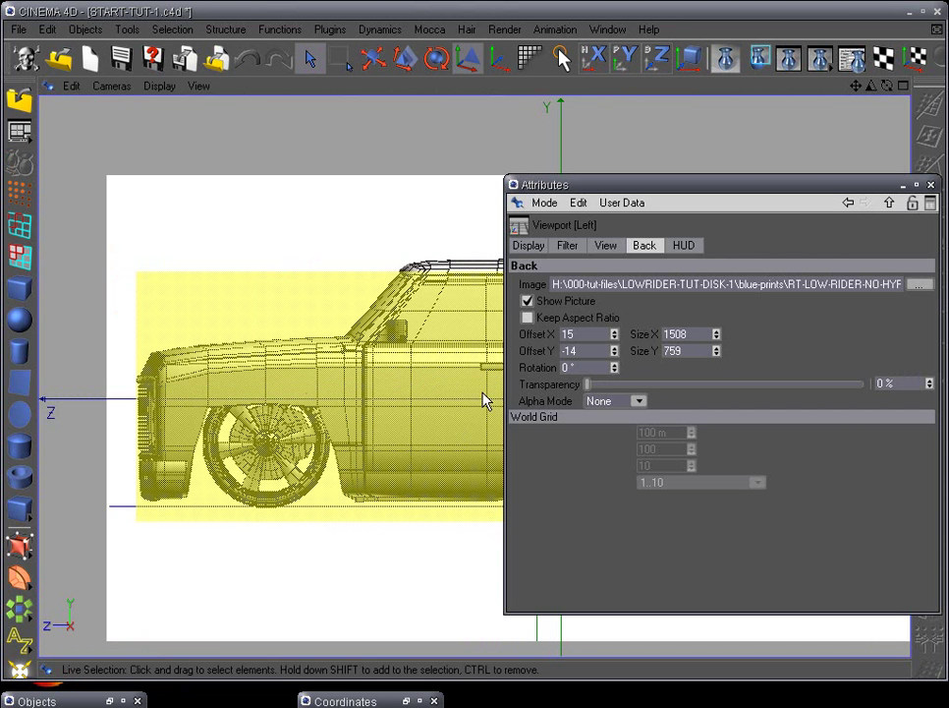
middle_click_drag(414, 445, 274, 472, "alt")
scroll(292, 499, "down", 3)
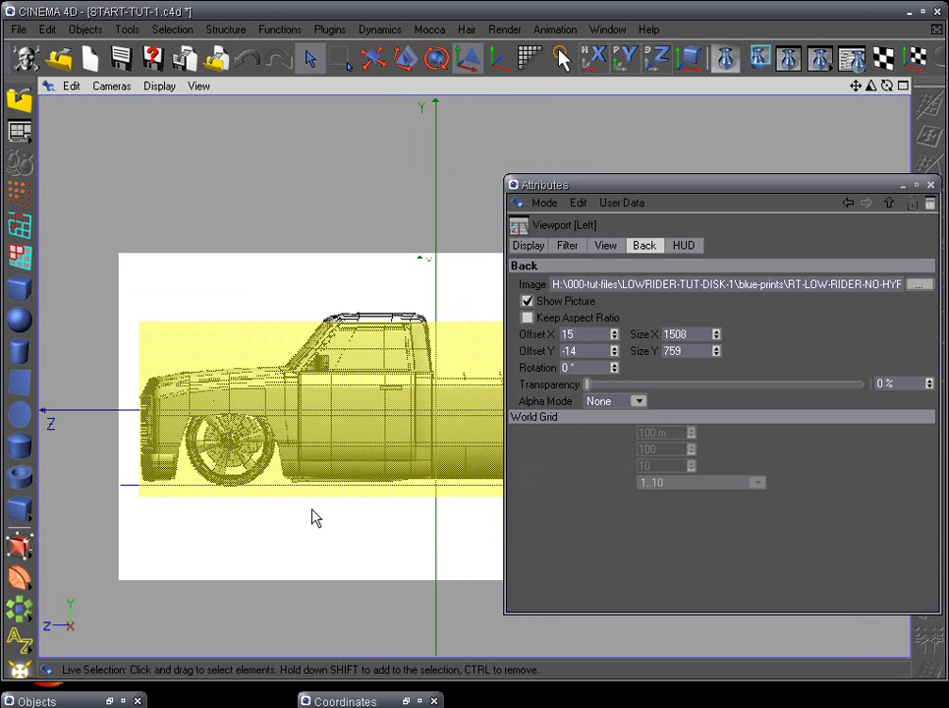
left_click_drag(312, 509, 327, 530, "alt")
scroll(340, 509, "up", 2)
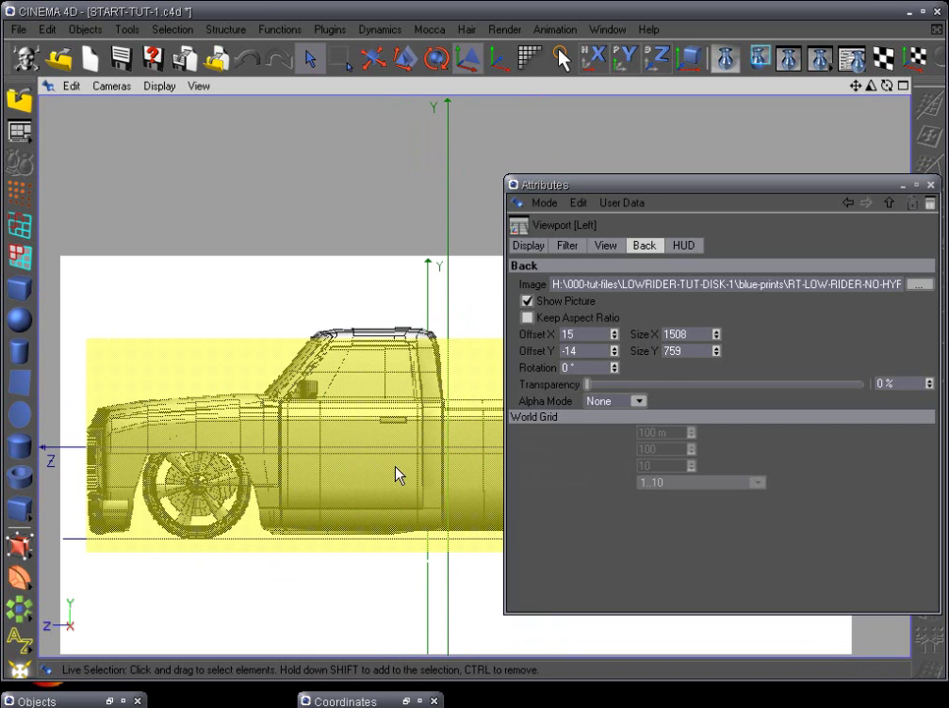
Lower the side view's background image by setting its Offset Y to -24
left_click(324, 479)
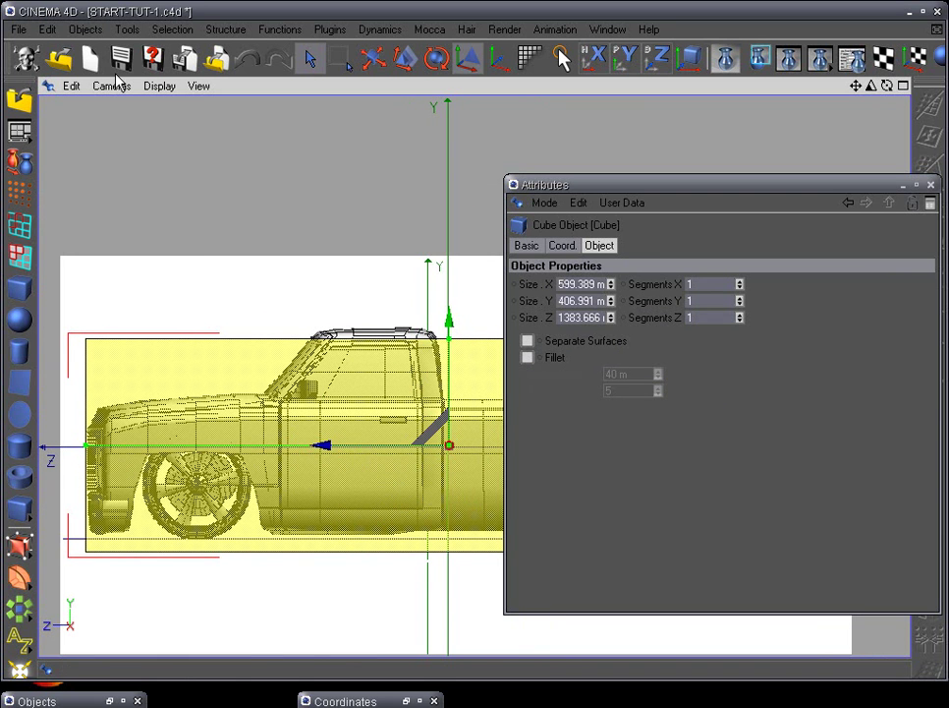
left_click(70, 86)
left_click(103, 407)
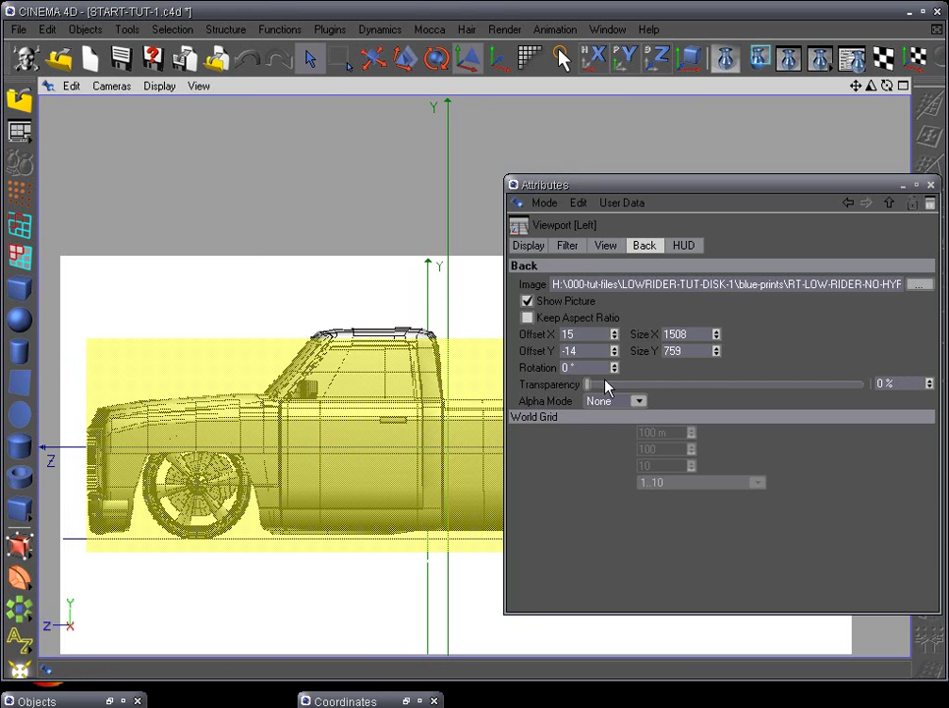
left_click(614, 356)
left_click(615, 355)
left_click(615, 355)
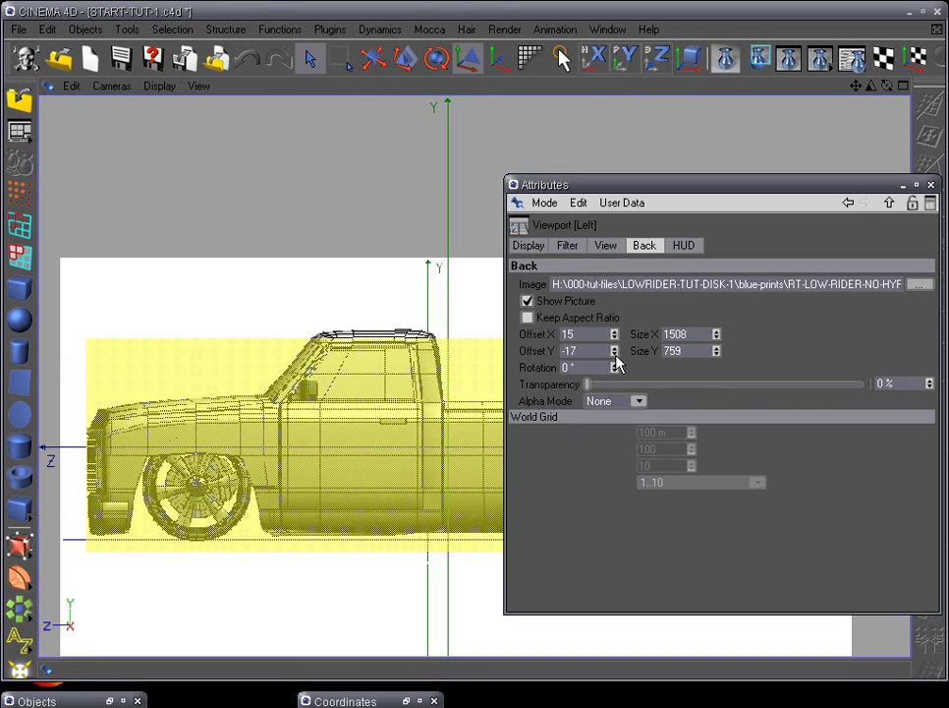
left_click(616, 355)
left_click(615, 355)
left_click(614, 355)
double_click(614, 355)
left_click(614, 354)
left_click(614, 354)
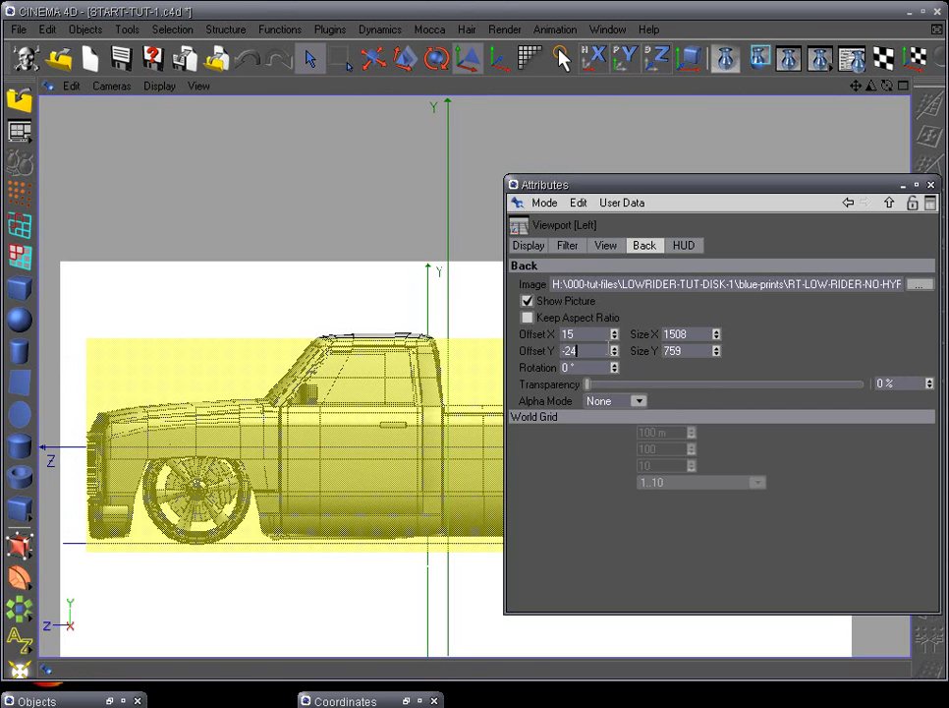
Set the side background's Offset Y to -36 so the cab roof fits under the cube's top edge
scroll(363, 432, "up", 5)
middle_click_drag(266, 375, 352, 487, "alt")
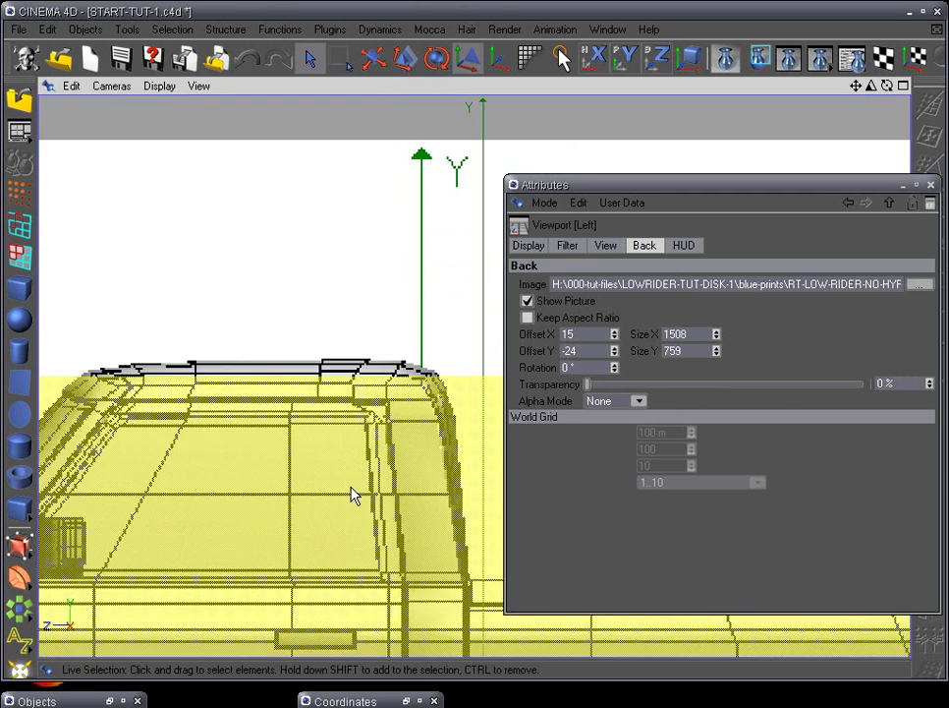
scroll(359, 477, "up", 5)
middle_click_drag(236, 422, 386, 436, "alt")
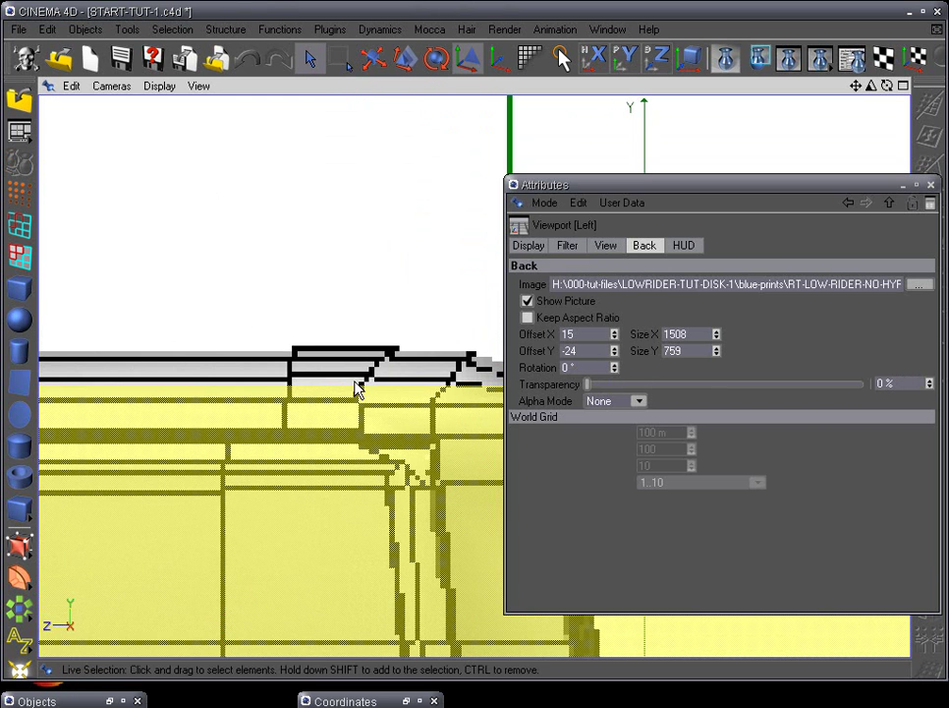
left_click_drag(615, 358, 615, 352)
scroll(372, 471, "down", 5)
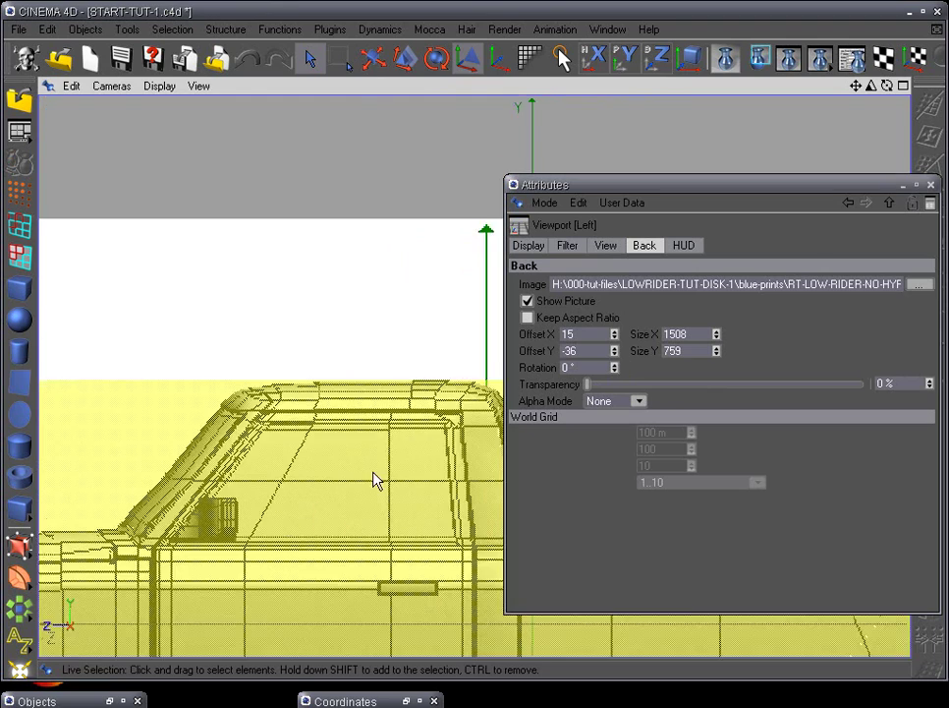
Check the side blueprint against the cube at the front wheel and roof, and nudge its Offset Y to -35
middle_click_drag(306, 483, 340, 433, "alt")
scroll(338, 446, "up", 5)
scroll(315, 473, "down", 8)
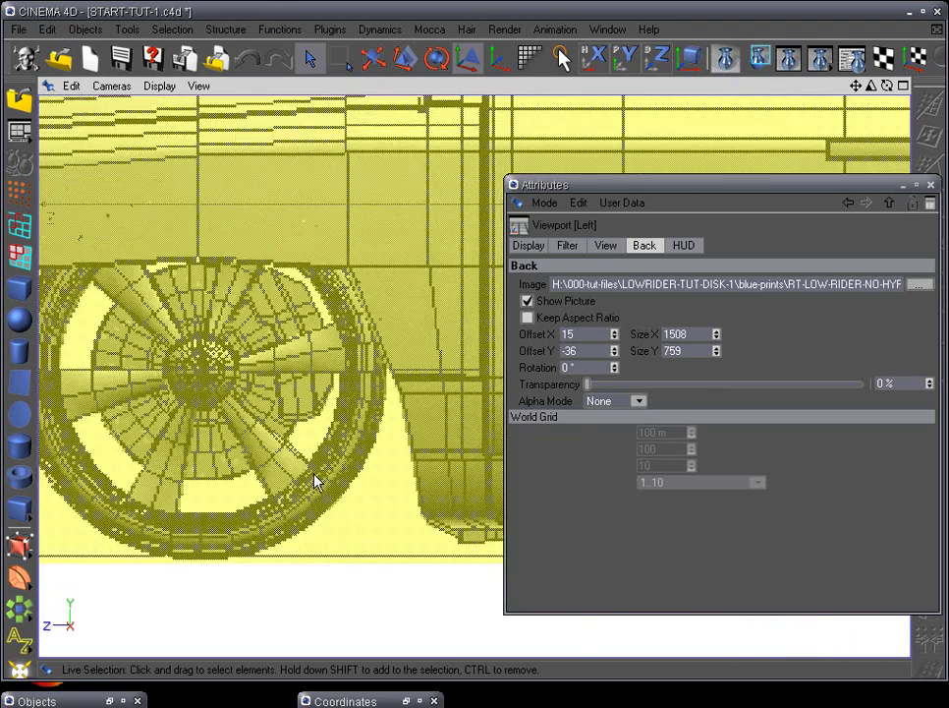
middle_click_drag(366, 395, 203, 537, "alt")
scroll(207, 545, "up", 8)
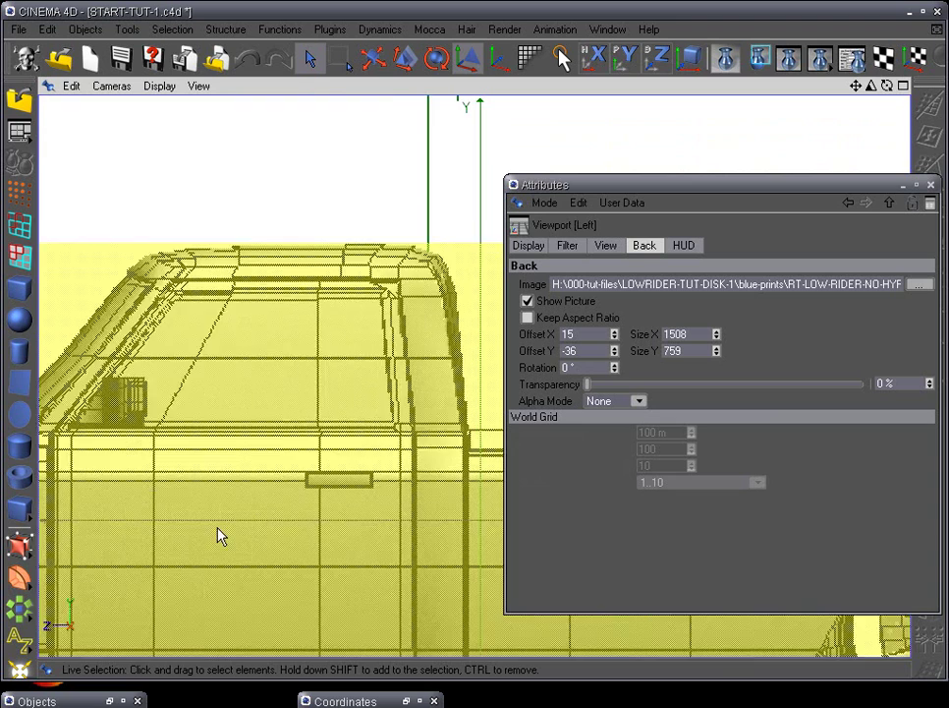
scroll(346, 555, "up", 2)
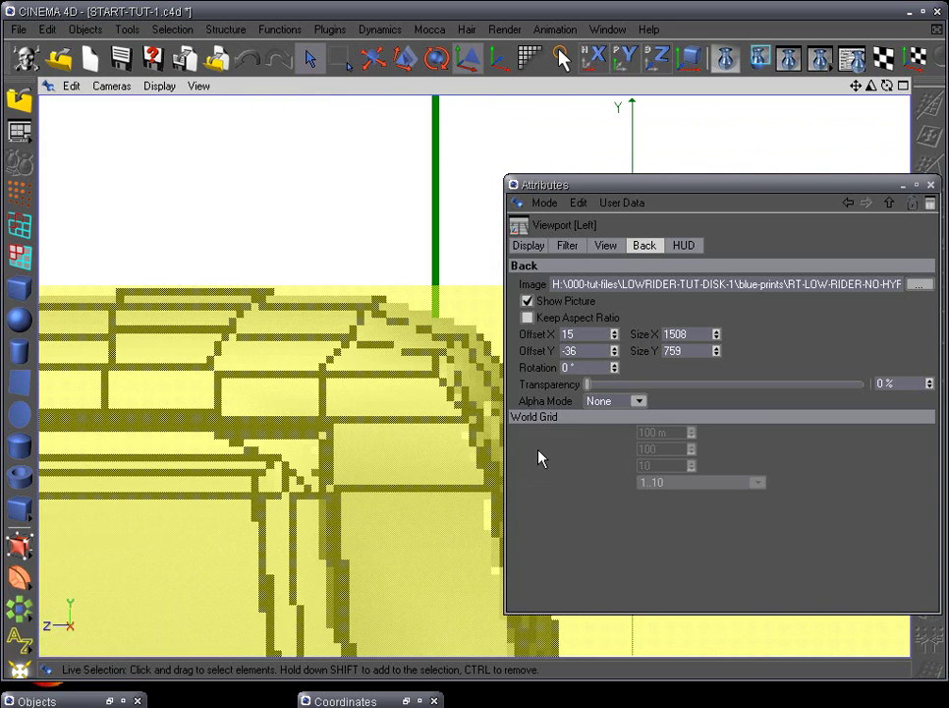
left_click(614, 348)
Recheck the rear of the cab roof against the cube's top edge and return the background's Offset Y to -36
scroll(407, 462, "down", 5)
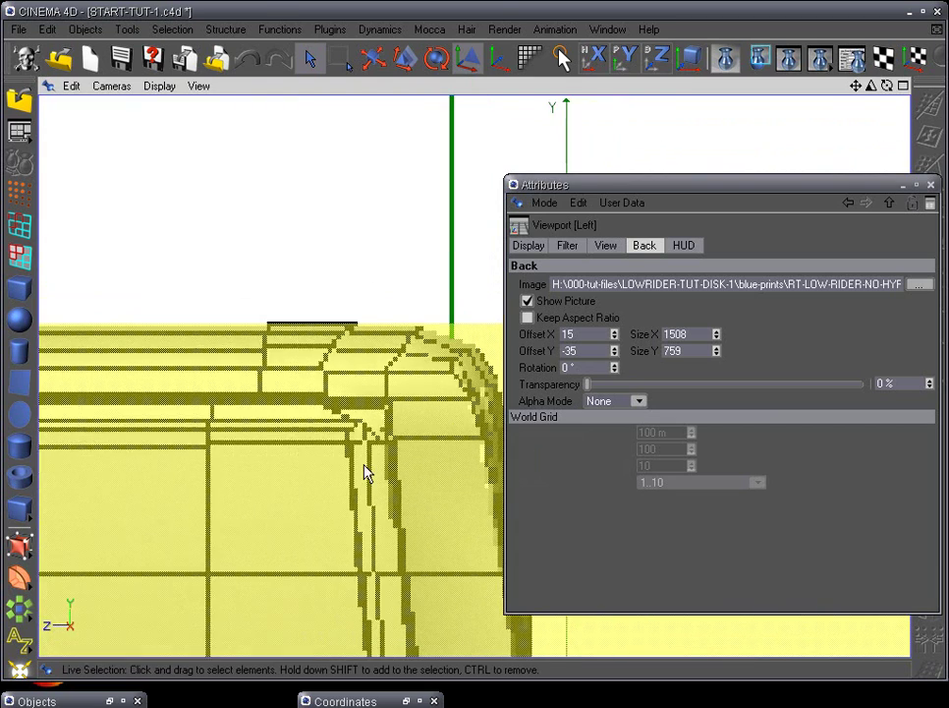
mouse_move(261, 477)
middle_mouse_down("alt")
mouse_move(462, 252)
mouse_move(283, 483)
middle_mouse_up("alt")
scroll(283, 483, "down", 5)
middle_click_drag(430, 401, 87, 547, "alt")
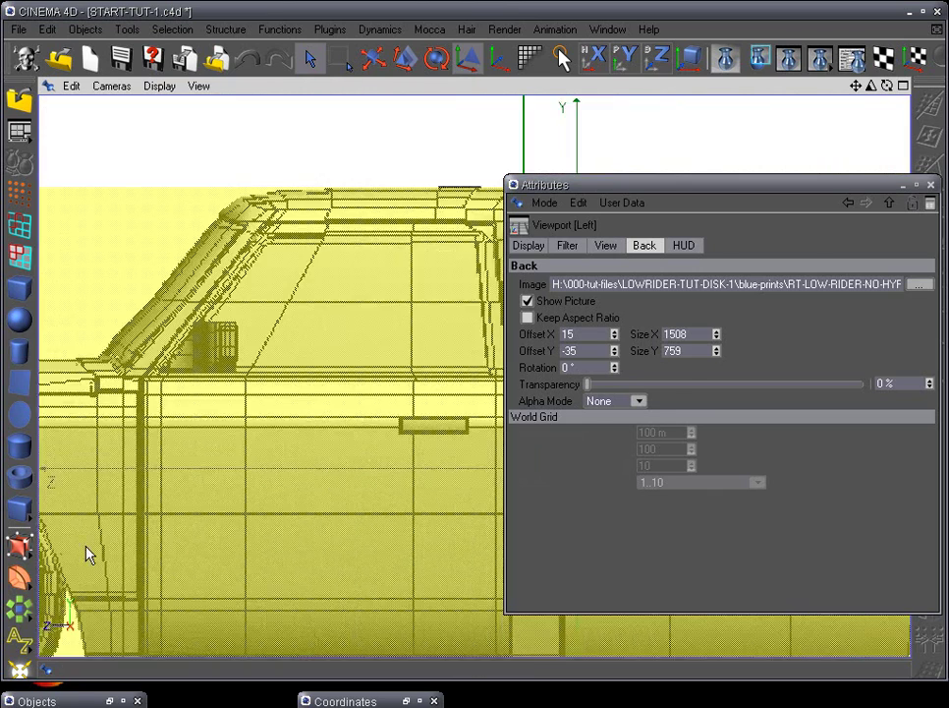
middle_click_drag(306, 486, 226, 541, "alt")
scroll(221, 555, "up", 5)
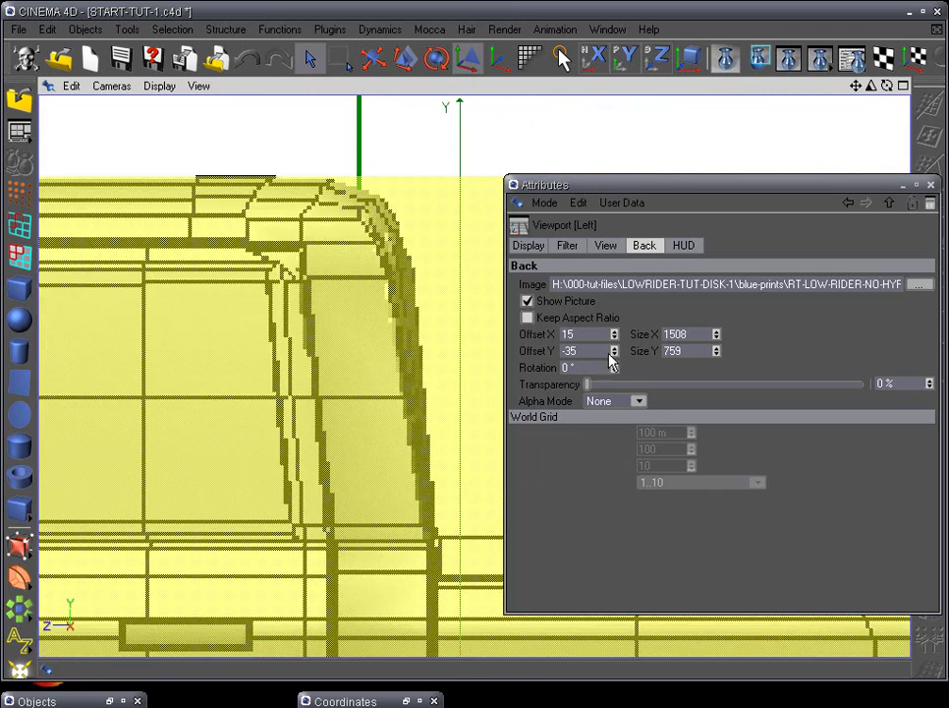
scroll(356, 491, "up", 5)
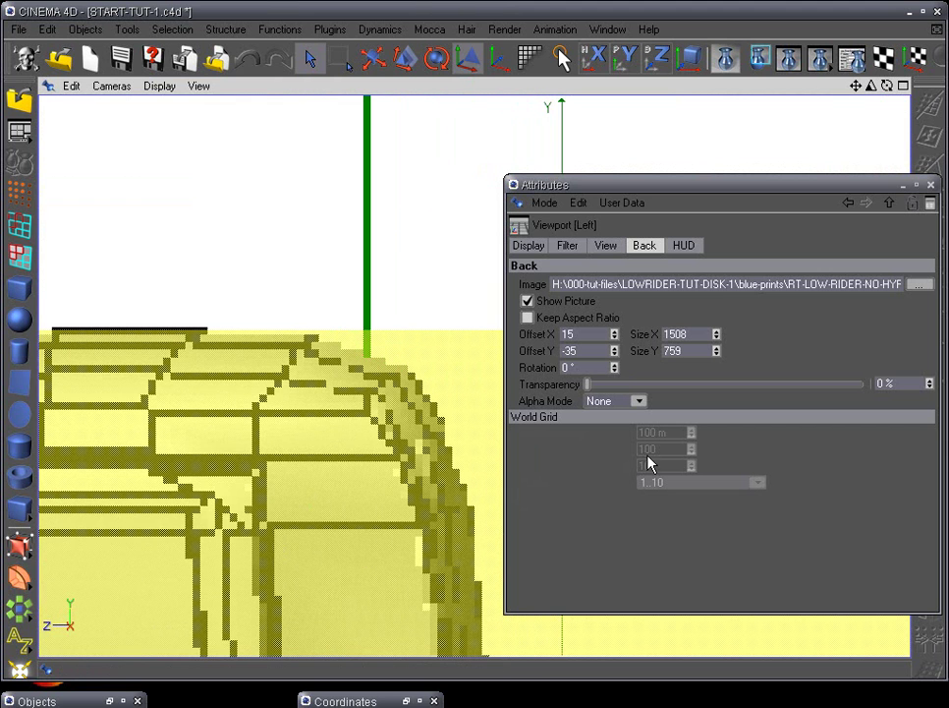
left_click(615, 355)
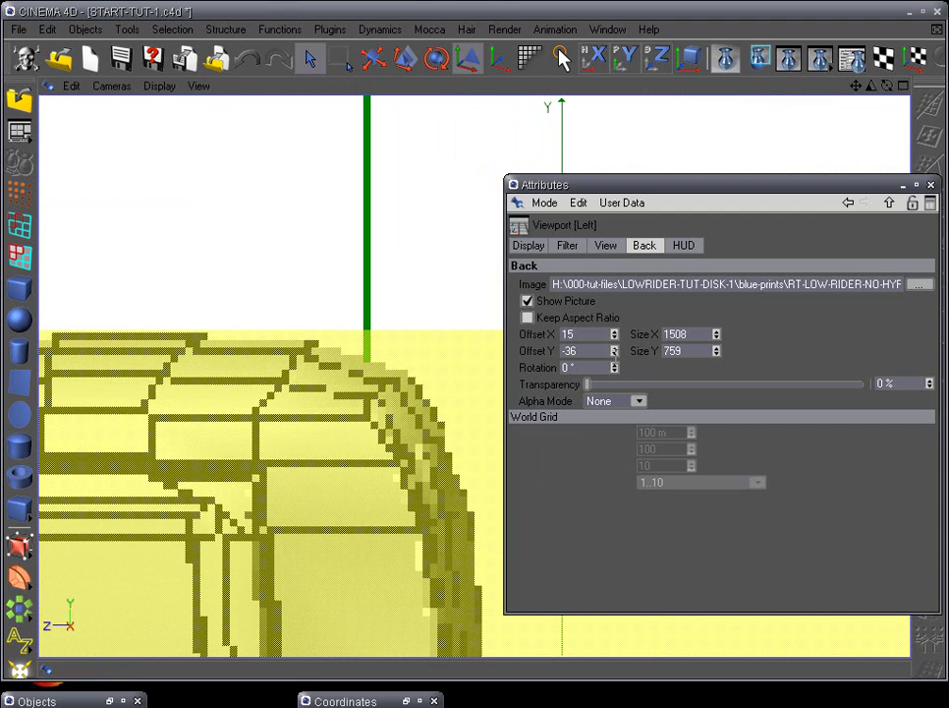
Look over the cube's fit on the whole side blueprint and bring up the top view
scroll(328, 466, "up", 8)
scroll(229, 536, "down", 10)
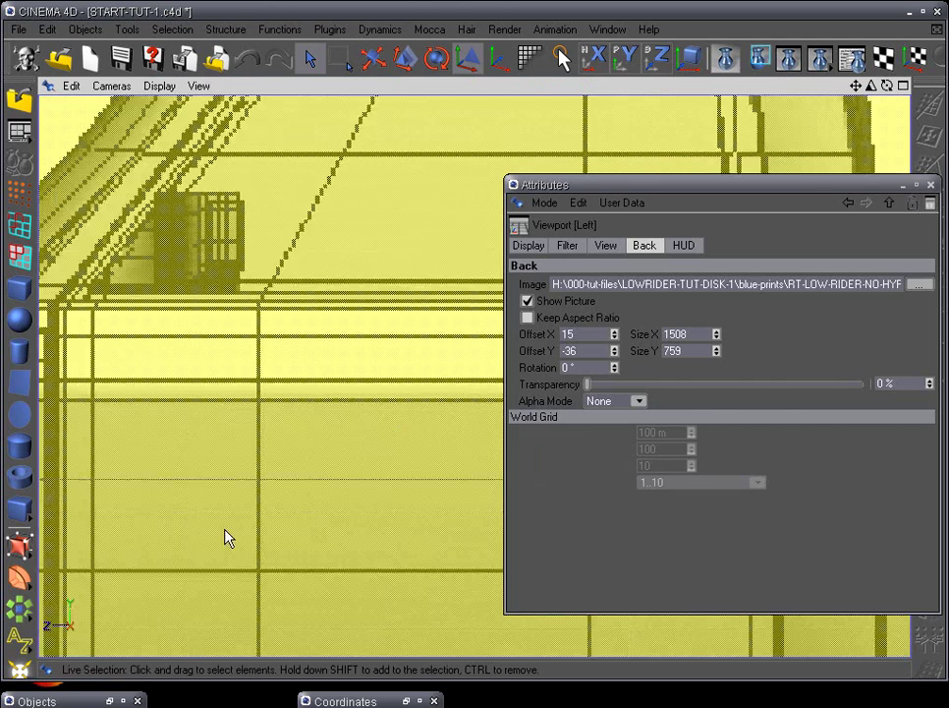
scroll(438, 356, "down", 10)
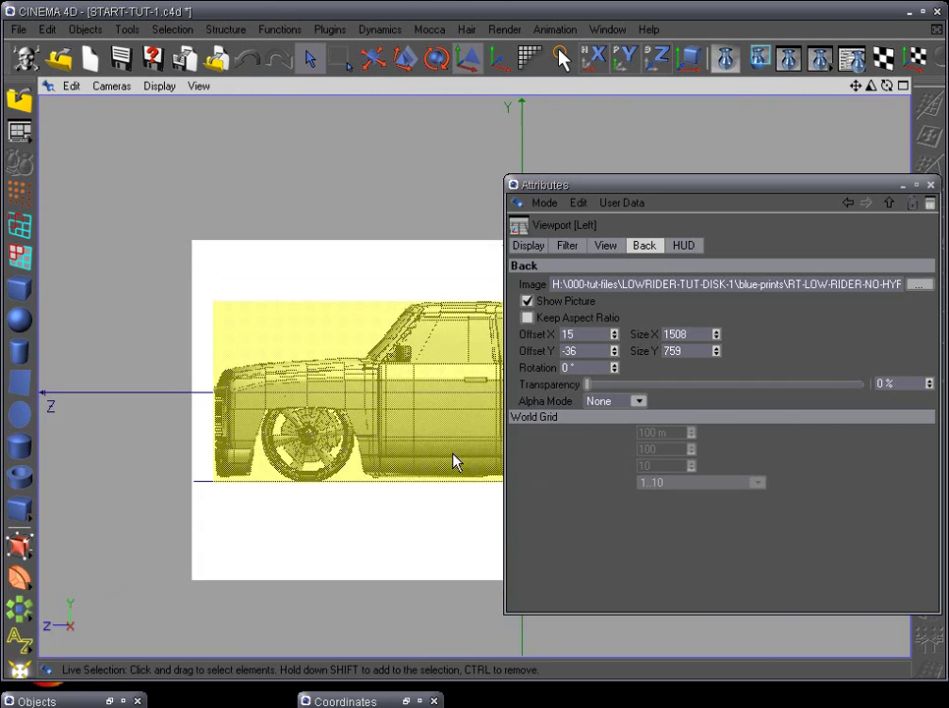
middle_click_drag(453, 455, 355, 437, "alt")
scroll(363, 491, "up", 3)
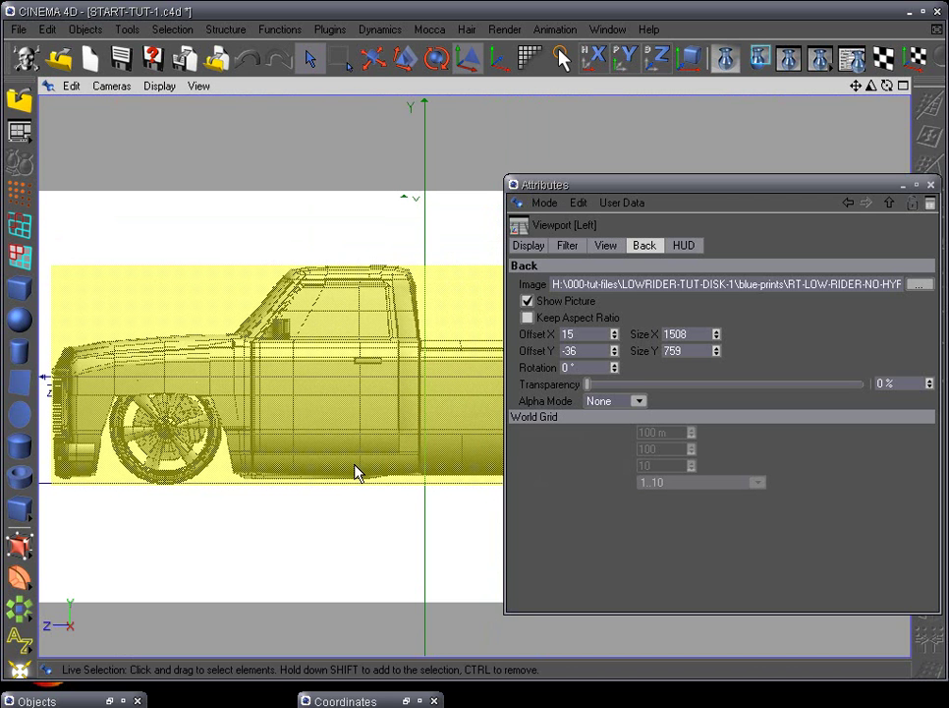
key("F2")
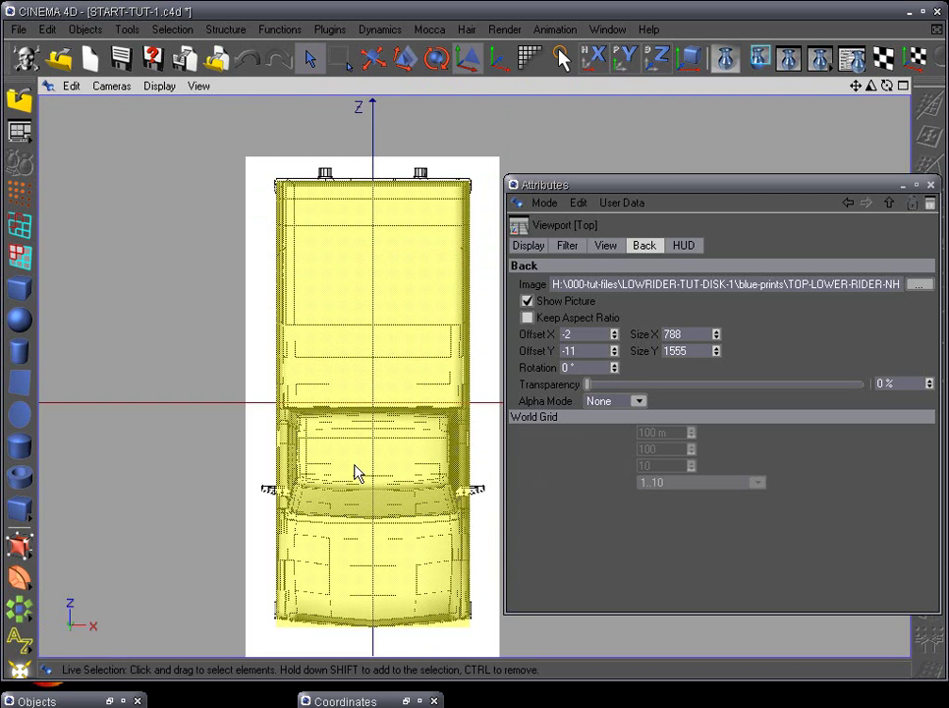
scroll(379, 464, "up", 2)
middle_click_drag(389, 339, 400, 265)
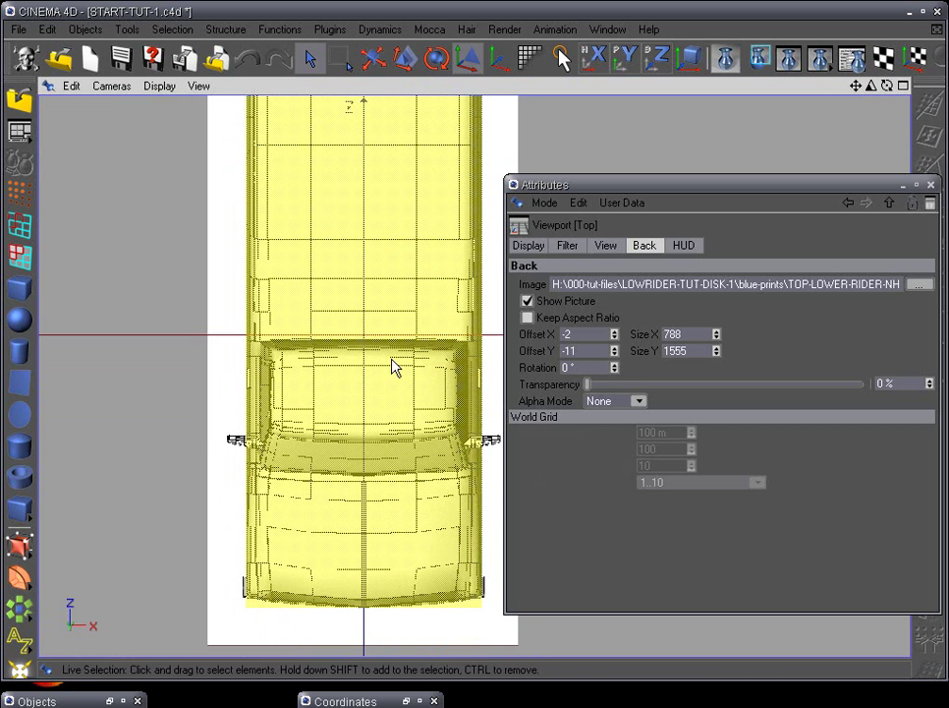
middle_click_drag(390, 332, 383, 305)
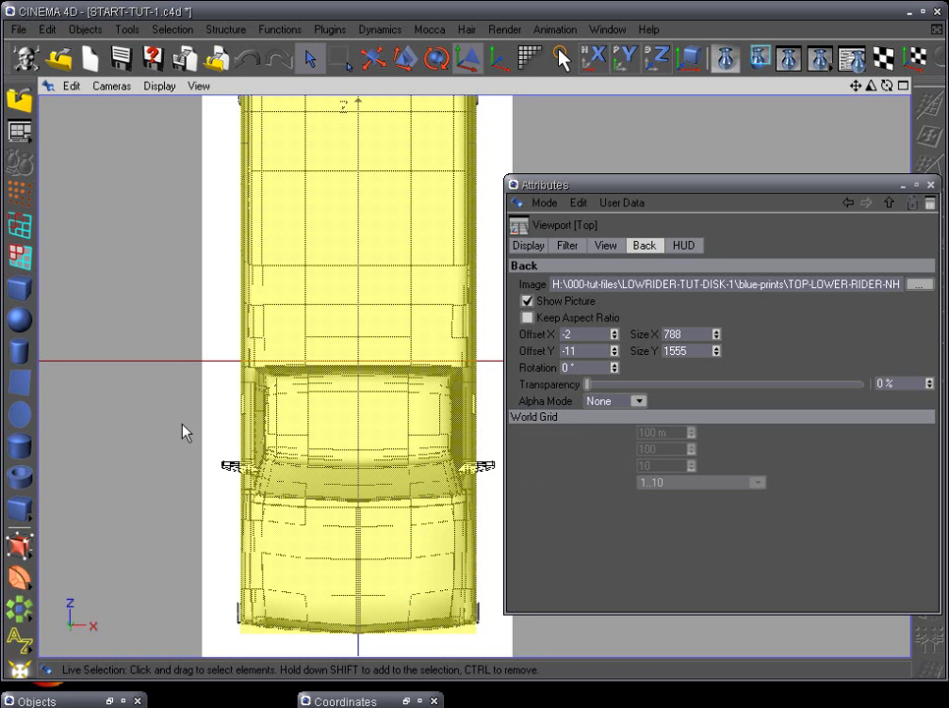
Examine how the cube meets the top blueprint at the tailgate and its rear corner
middle_click_drag(165, 376, 160, 585, "alt")
scroll(163, 550, "up", 5)
middle_click_drag(198, 439, 377, 608, "alt")
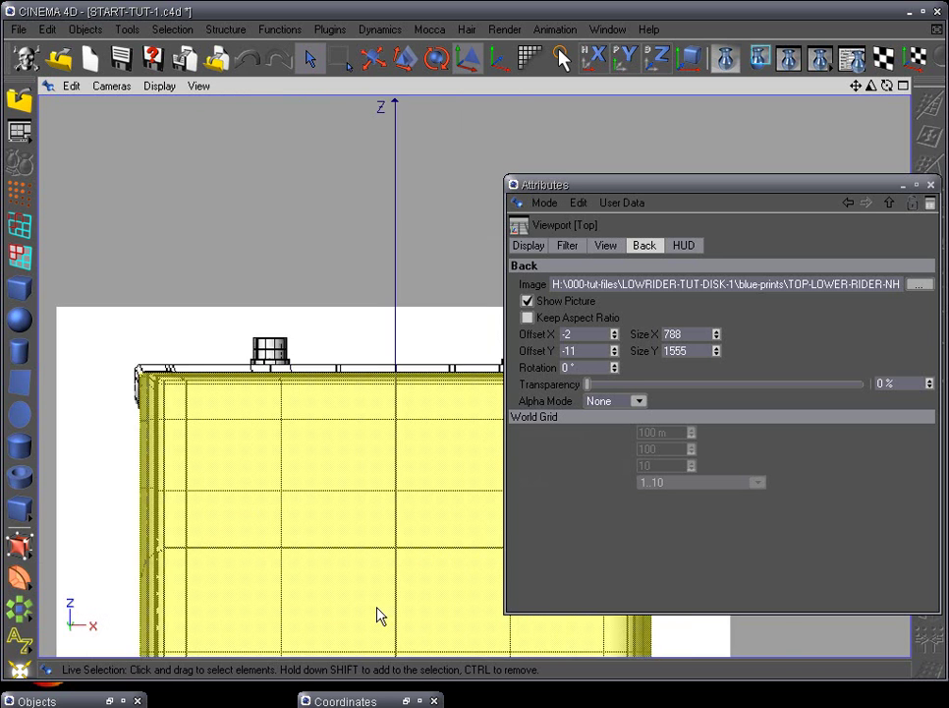
scroll(359, 611, "up", 3)
scroll(339, 602, "down", 2)
middle_click_drag(261, 532, 521, 537, "alt")
scroll(476, 536, "up", 5)
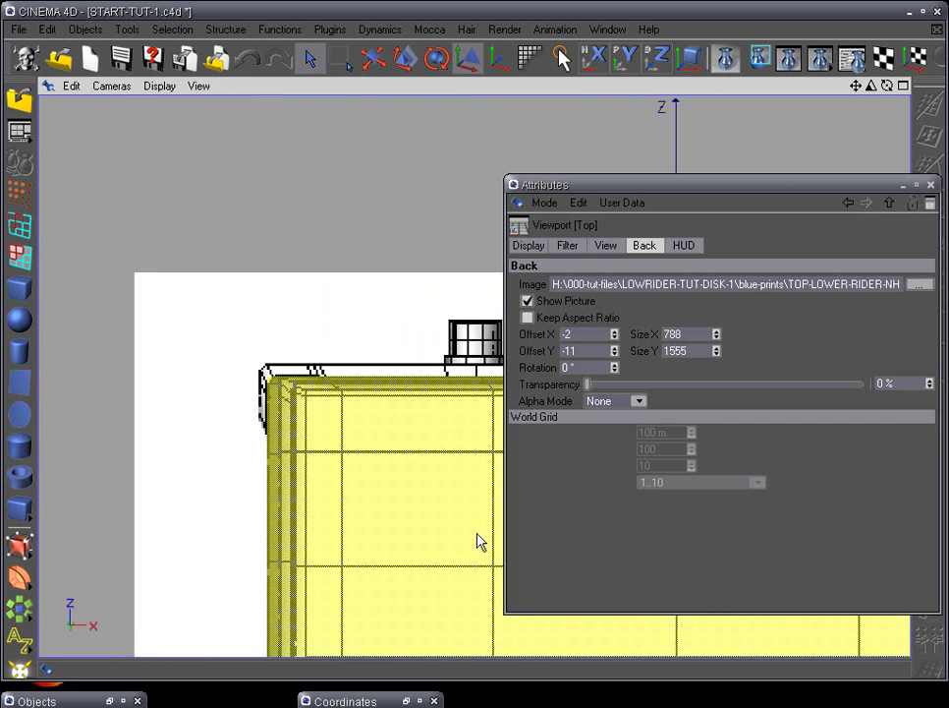
scroll(360, 541, "down", 4)
Examine the cube's edge along the truck's side and around the front bumper in the top view
middle_click_drag(350, 504, 300, 241, "alt")
middle_click_drag(309, 477, 249, 170, "alt")
middle_click_drag(260, 488, 232, 221, "alt")
middle_click_drag(279, 445, 250, 265, "alt")
middle_click_drag(312, 485, 301, 211, "alt")
middle_click_drag(296, 433, 438, 440, "alt")
scroll(438, 442, "up", 3)
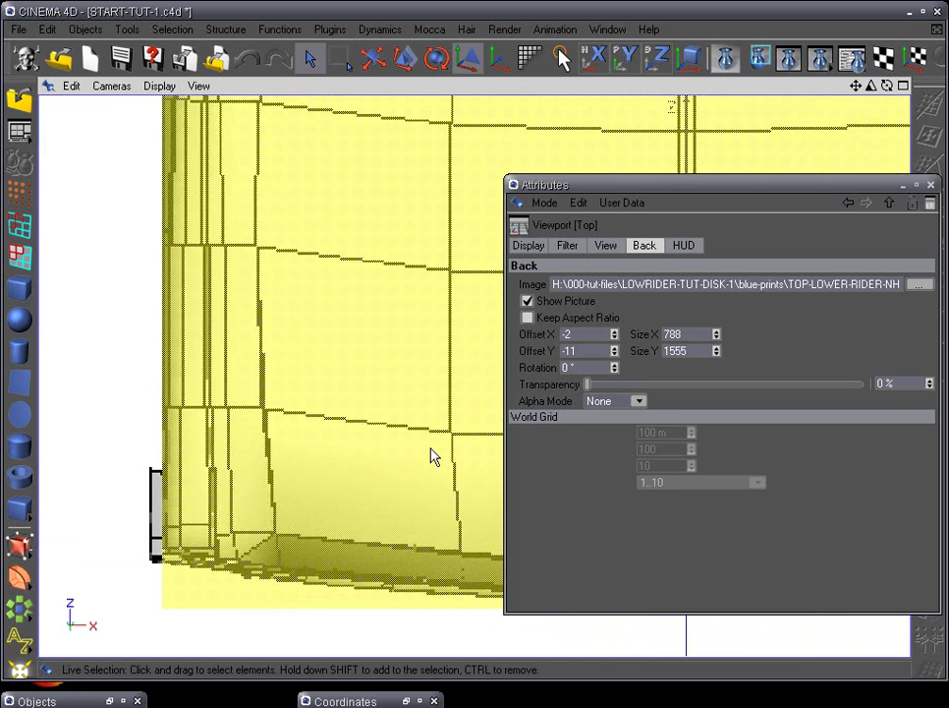
scroll(401, 455, "down", 2)
scroll(345, 447, "up", 4)
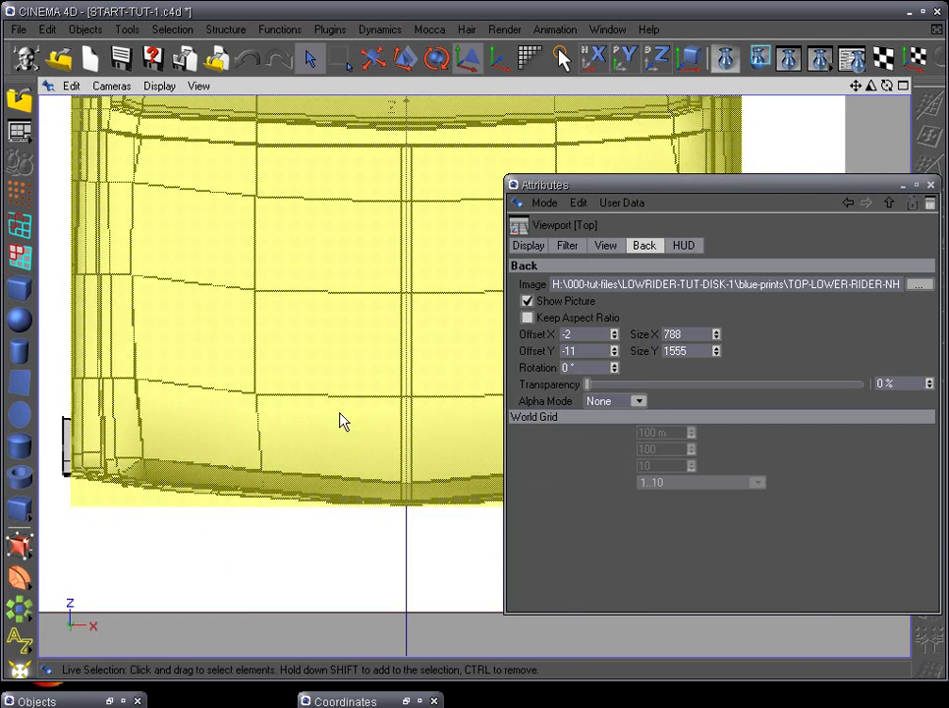
scroll(312, 475, "down", 2)
scroll(353, 345, "down", 1)
Inspect the cube over the cab and mirrors, and bring the whole truck into the top view
middle_click_drag(374, 315, 341, 565, "alt")
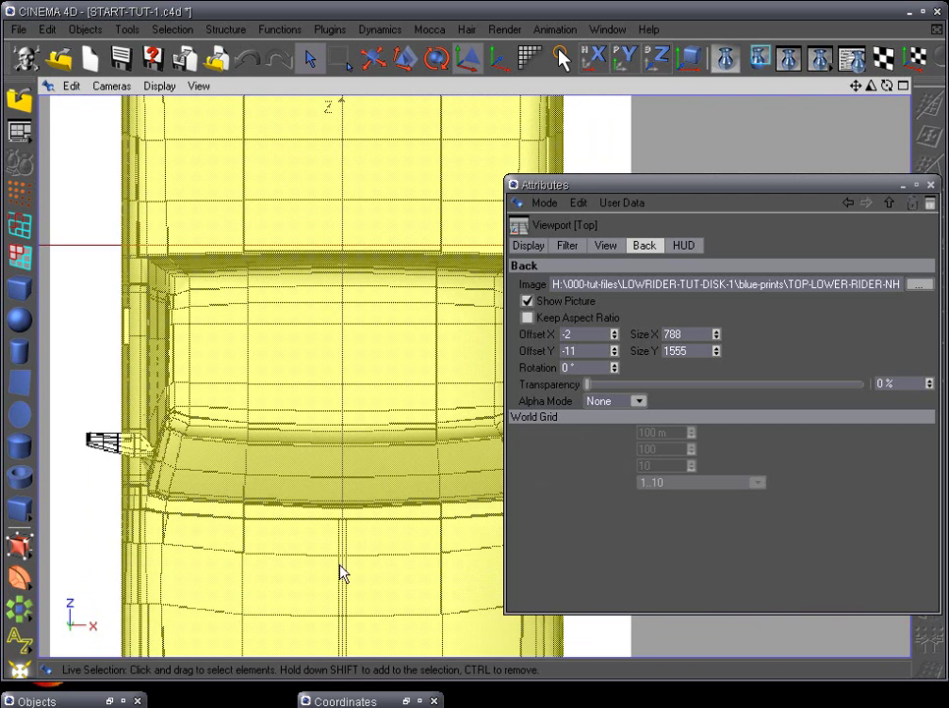
middle_click_drag(340, 380, 368, 441, "alt")
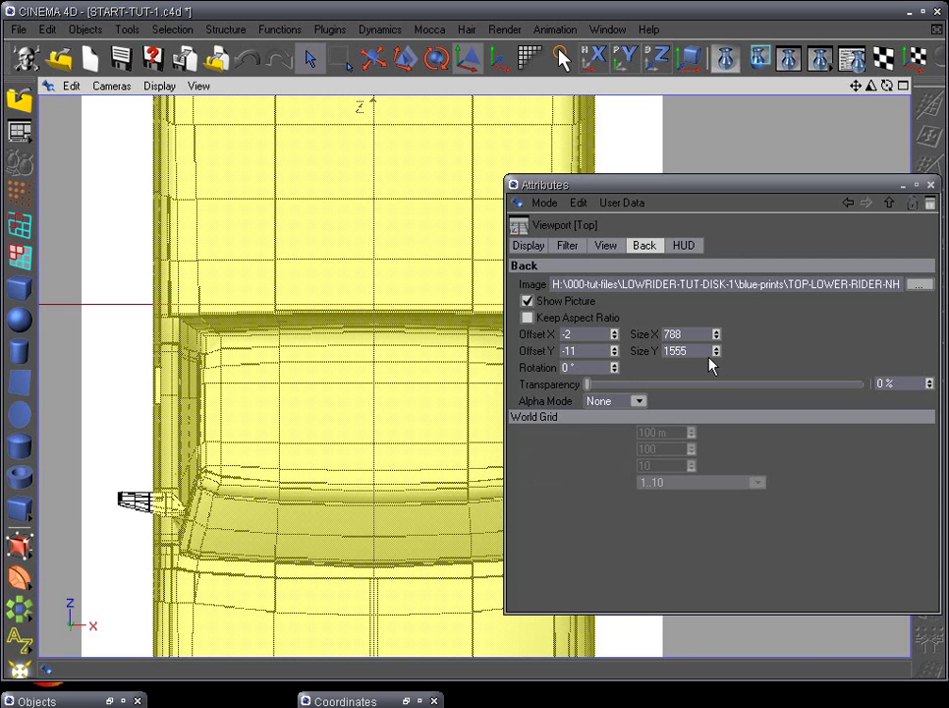
scroll(314, 583, "down", 2)
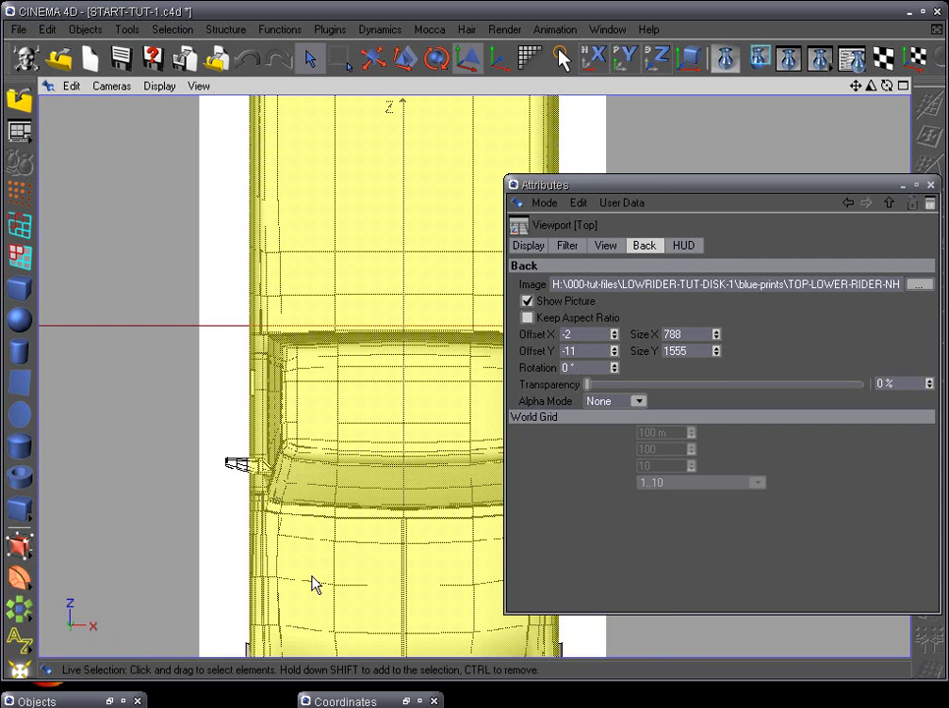
scroll(364, 418, "down", 2)
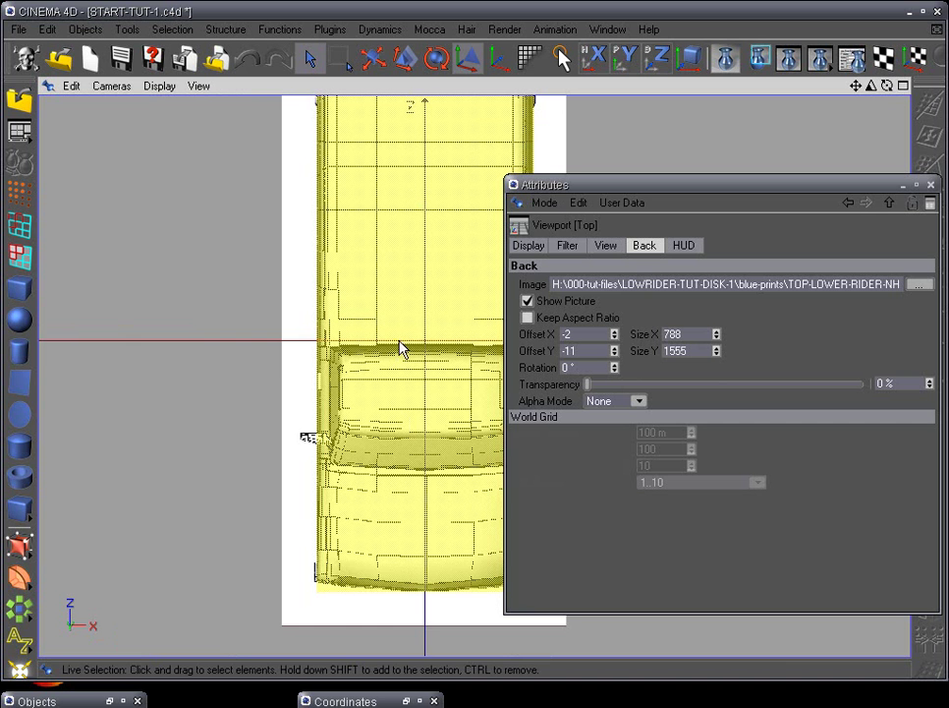
middle_click_drag(400, 348, 332, 409, "alt")
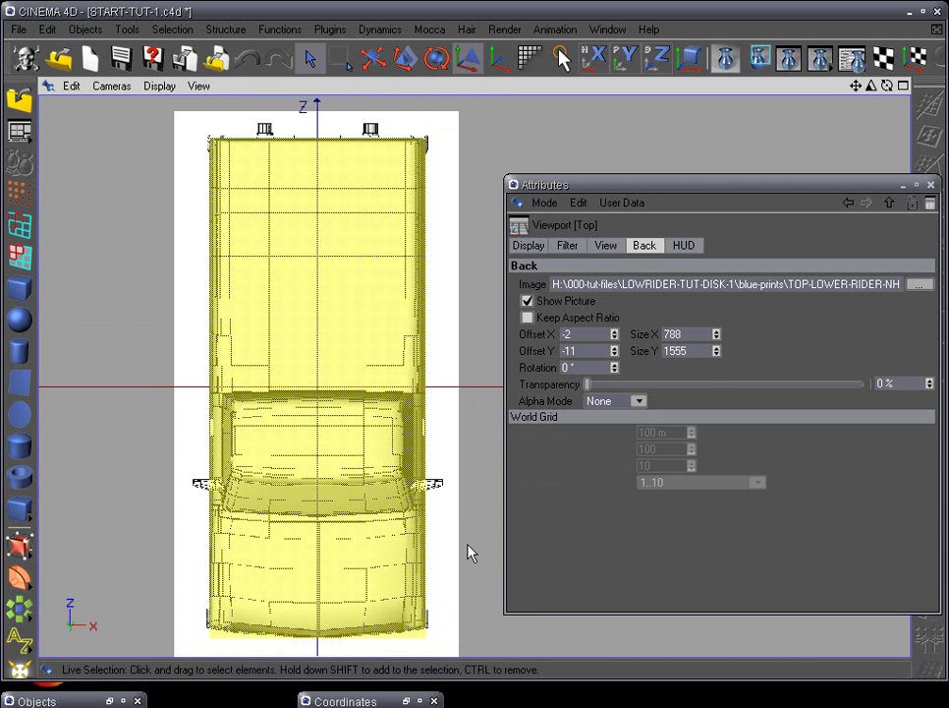